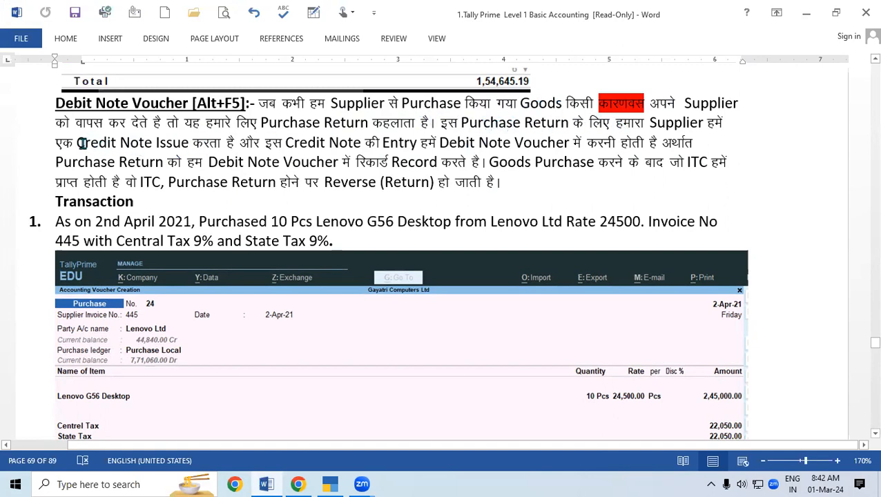
# Read the Debit Note Voucher explanation and the first transaction, the purchase of Lenovo G56 desktops from Lenovo Ltd
pyautogui.moveTo(78, 143); pyautogui.dragTo(188, 145)
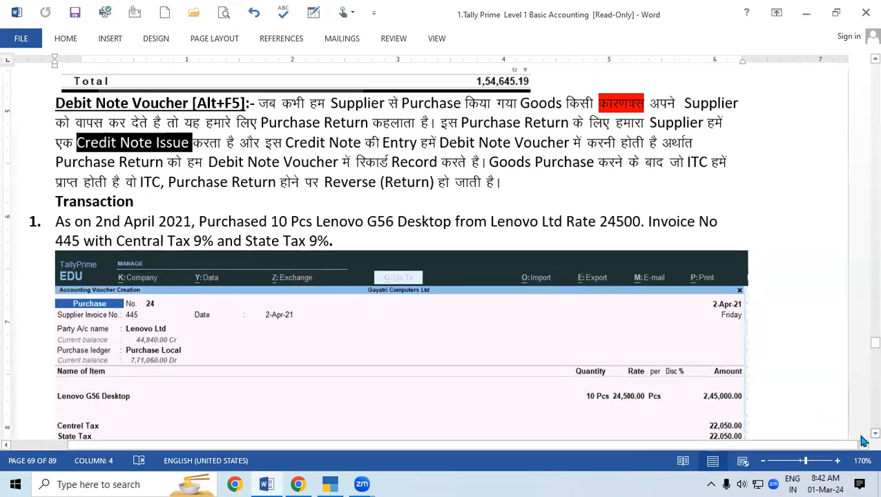
pyautogui.scroll(-1, 862, 437)
pyautogui.scroll(-2, 862, 441)
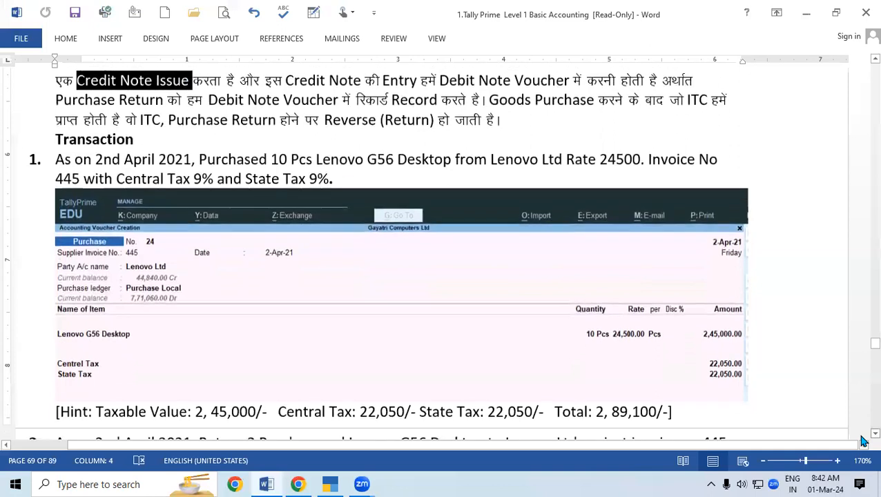
pyautogui.click(151, 154)
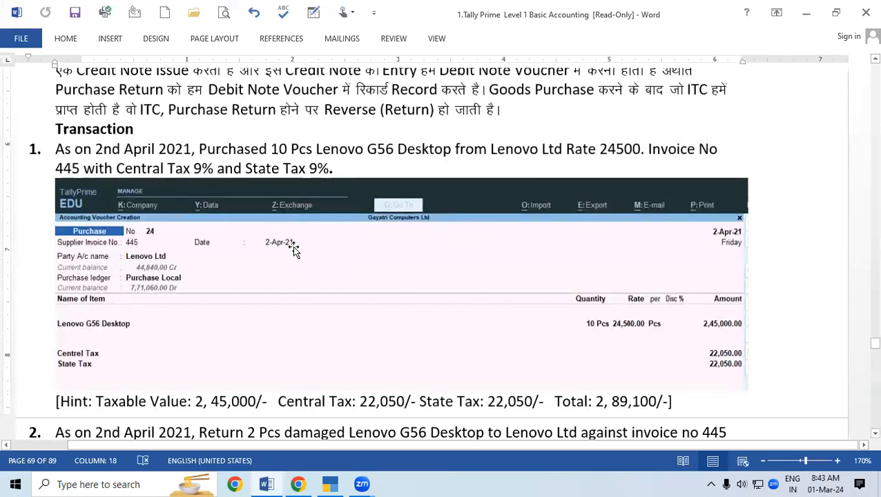
# Switch to TallyPrime and open the company Gayatri Computer Ltd 8.2
pyautogui.click(330, 484)
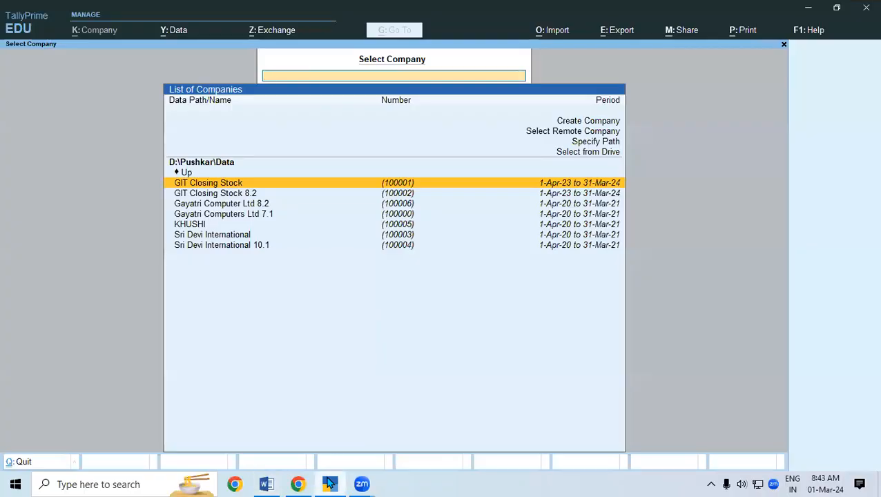
pyautogui.press('Down')
pyautogui.press('Down')
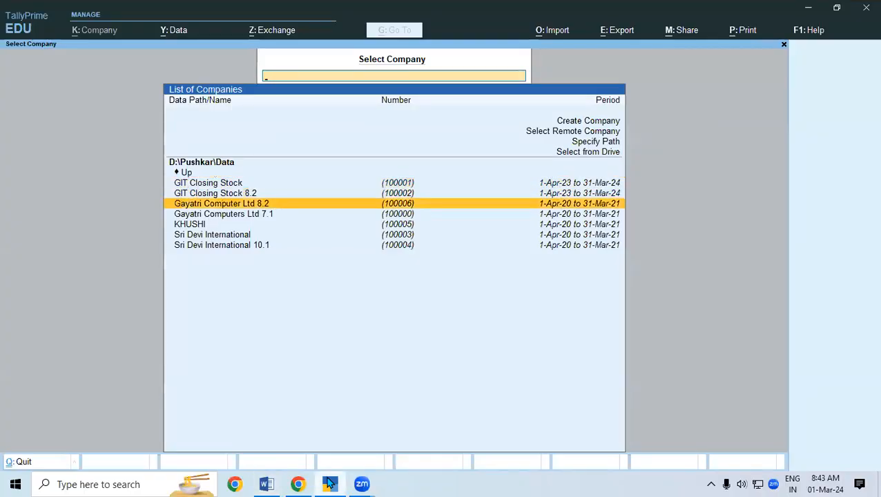
pyautogui.press('Return')
# Open voucher entry from the Gateway of Tally and start a Purchase voucher
pyautogui.press('Down')
pyautogui.press('Down')
pyautogui.press('Down')
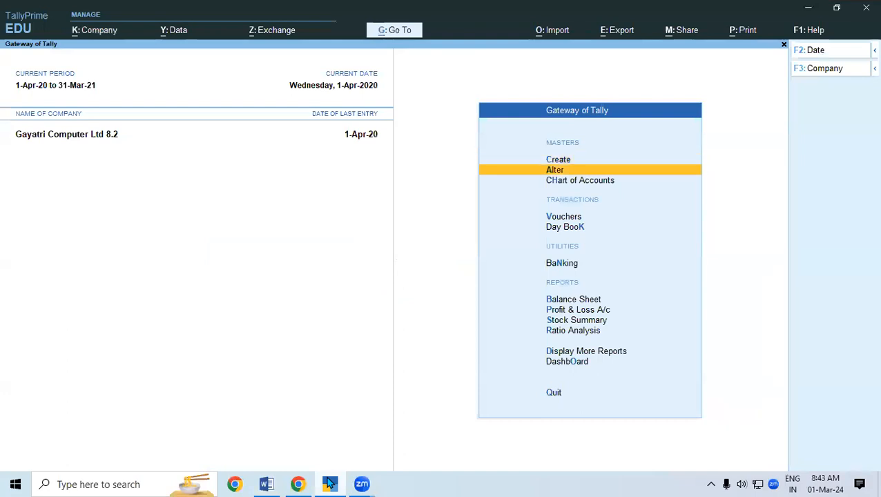
pyautogui.press('Return')
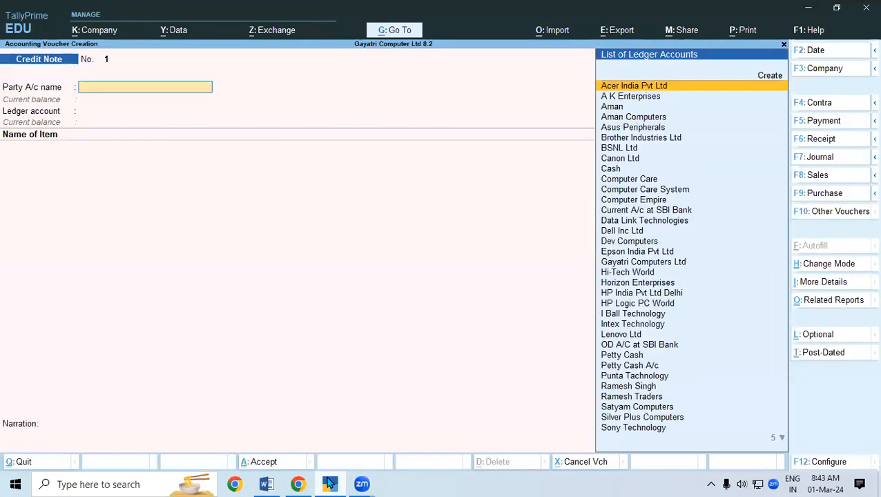
pyautogui.press('F9')
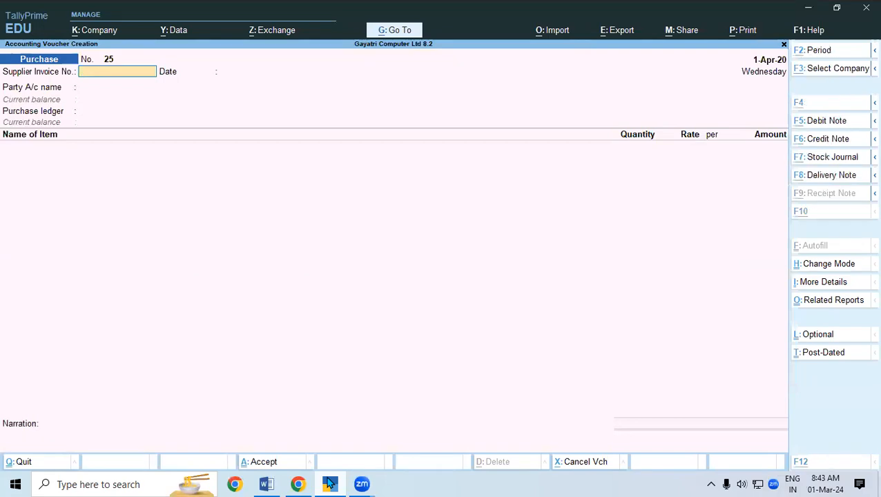
# Check the invoice number in the Word notes, then enter supplier invoice number 445 with the date 1-Apr-20 in the TallyPrime voucher
pyautogui.hotkey('alt', 'Tab')
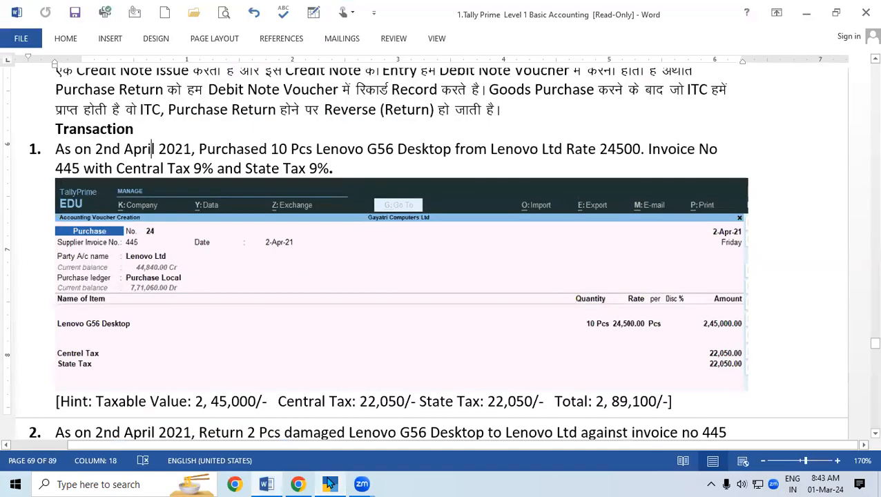
pyautogui.click(330, 484)
pyautogui.write('445')
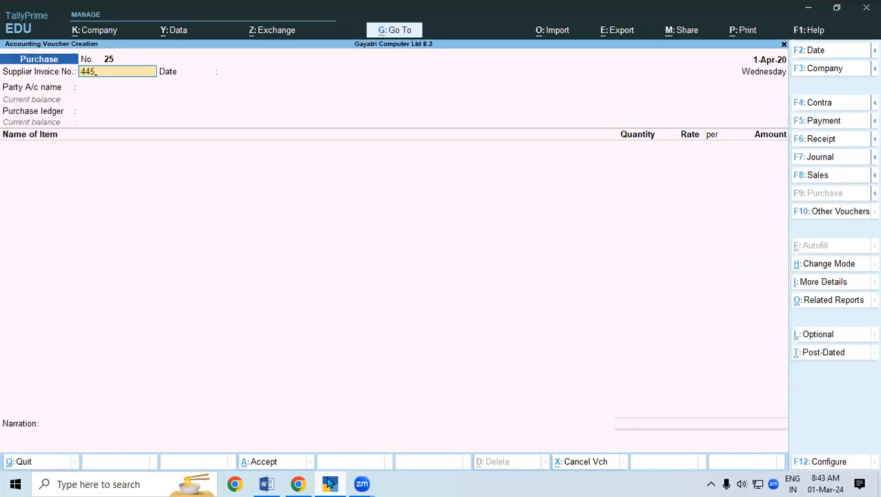
pyautogui.press('Return')
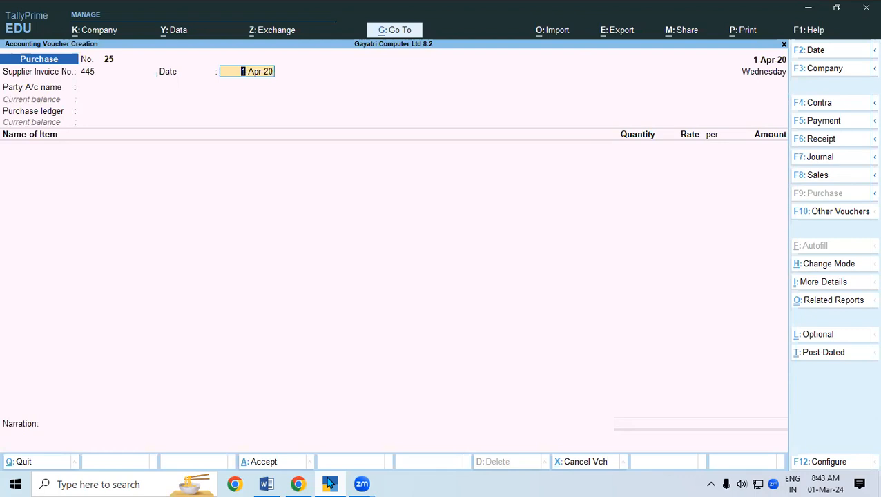
pyautogui.press('Return')
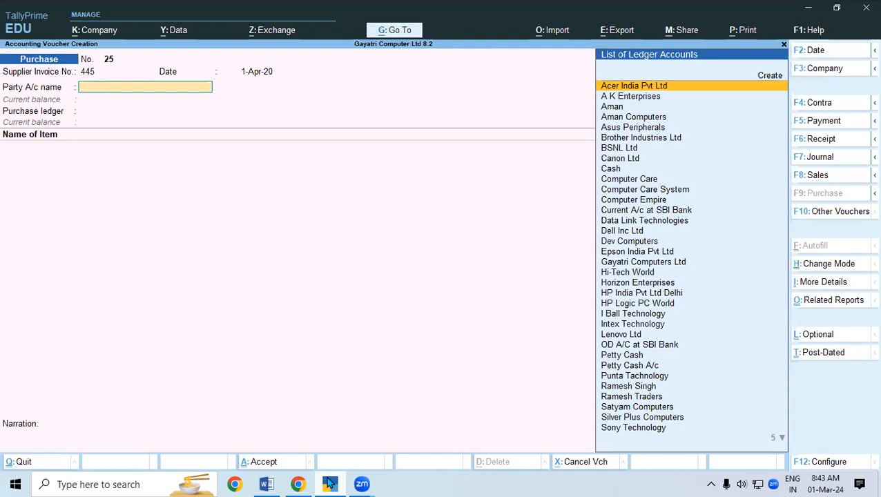
# Set the party account to Lenovo Ltd, accept its party details, and choose Purchase Local as the purchase ledger
pyautogui.write('L')
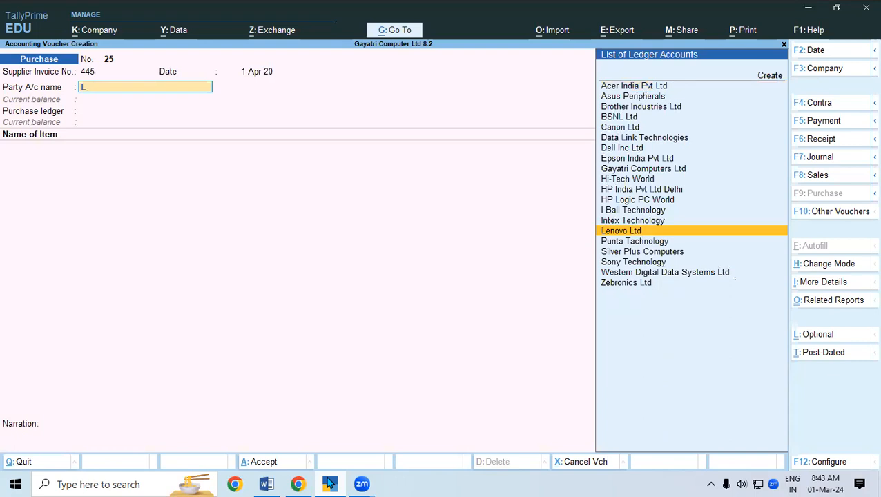
pyautogui.press('Return')
pyautogui.hotkey('ctrl', 'a')
pyautogui.hotkey('ctrl', 'a')
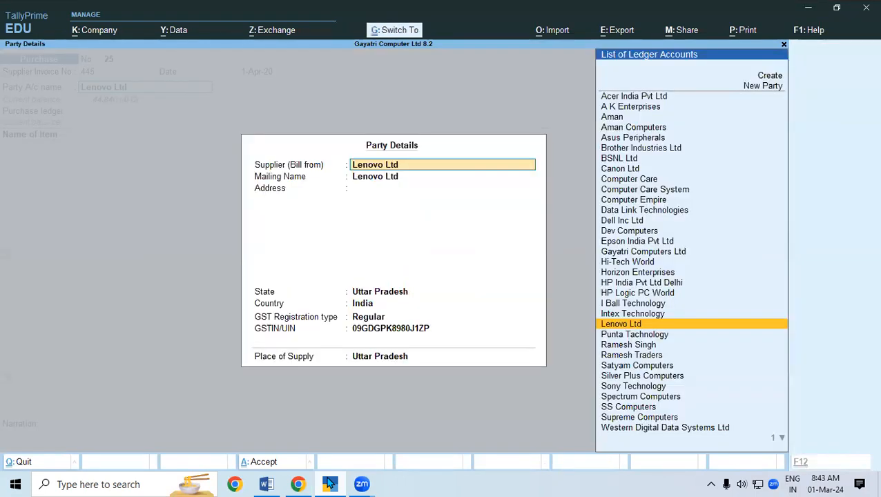
pyautogui.press('Down')
pyautogui.press('Down')
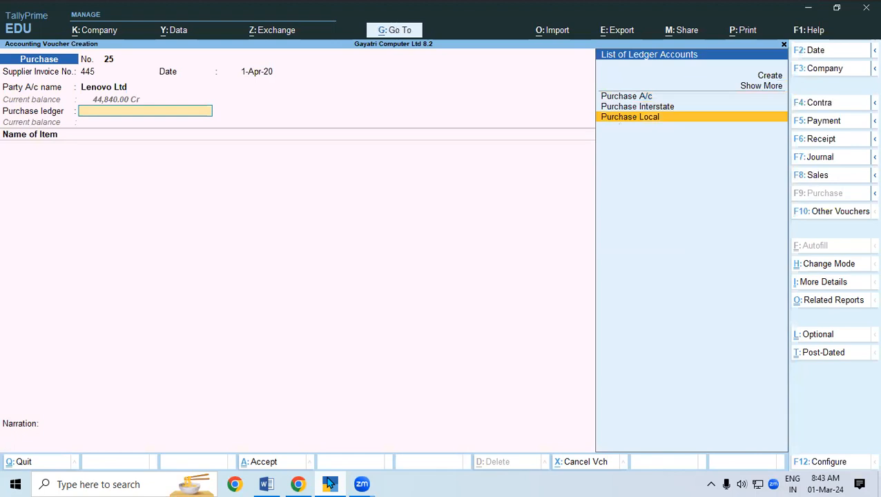
pyautogui.press('Return')
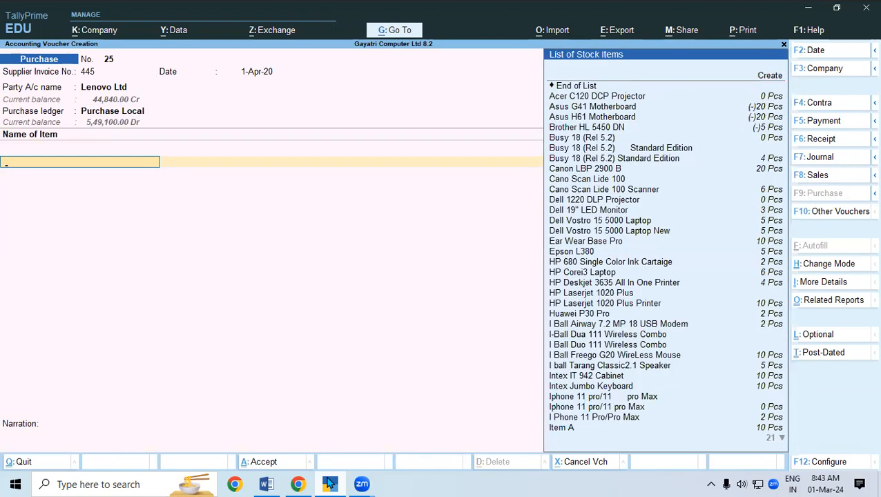
# Add the item Lenovo G56 Desktop New with tracking and order numbers Not Applicable, allocated to the Shop godown
pyautogui.write('Le')
pyautogui.press('Down')
pyautogui.press('Down')
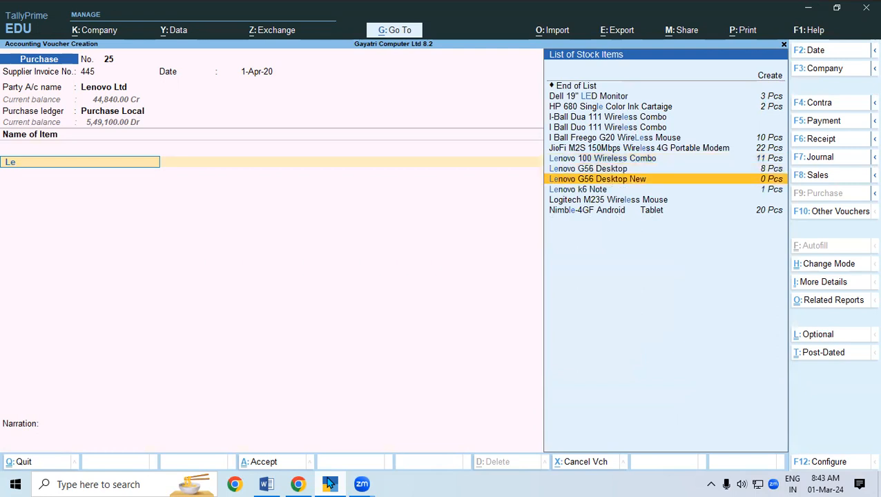
pyautogui.press('Return')
pyautogui.press('Return')
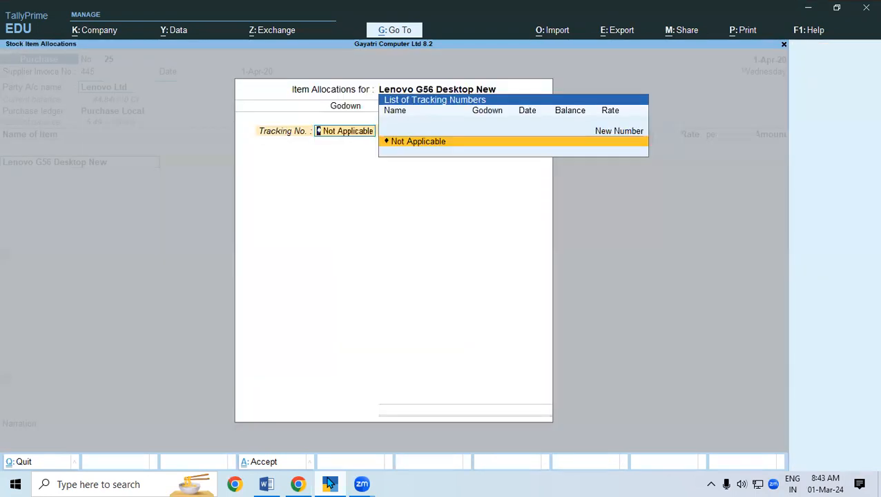
pyautogui.press('Return')
pyautogui.press('Return')
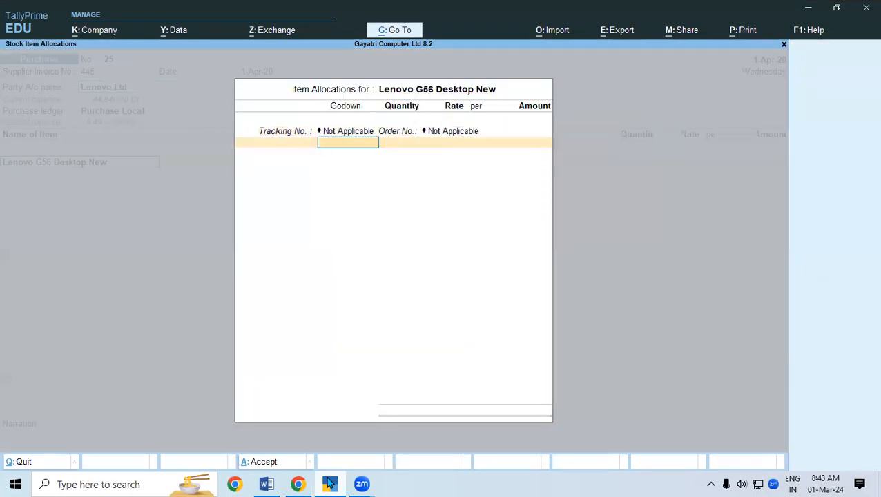
pyautogui.press('Return')
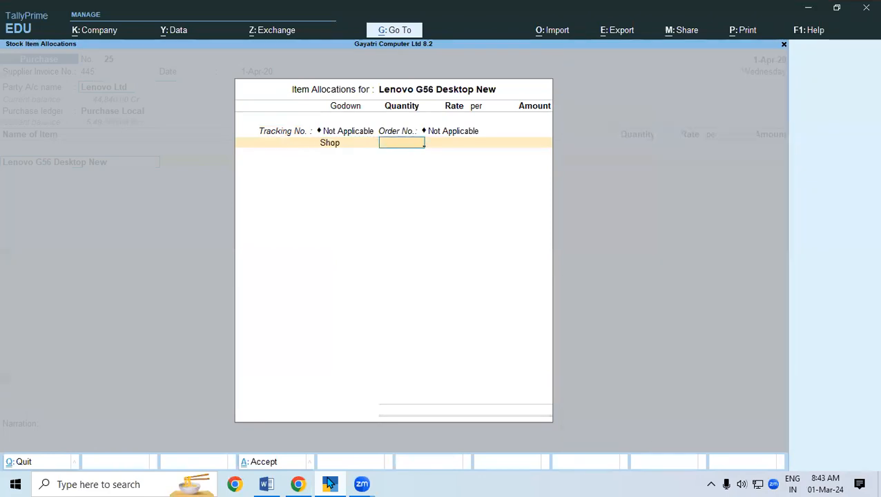
# Set the desktop's quantity to 10 Pcs and rate to 24,500 as given in the Word notes, and finish the item list
pyautogui.click(330, 484)
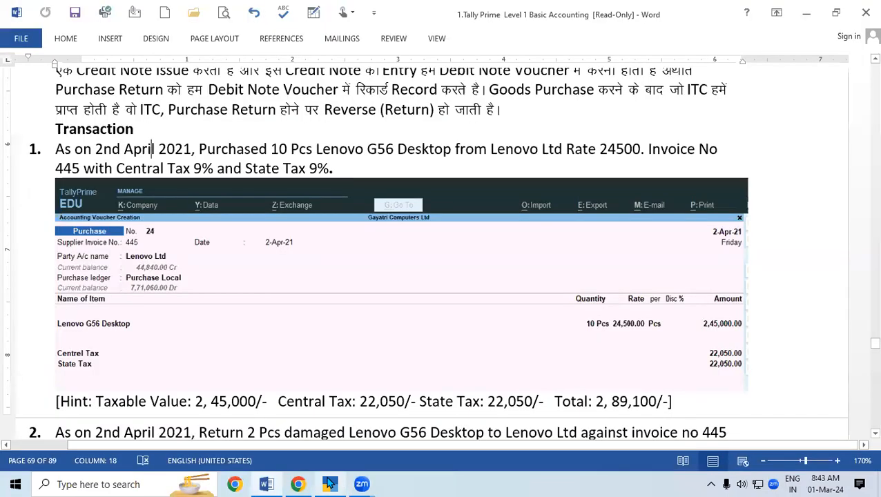
pyautogui.click(330, 484)
pyautogui.write('10')
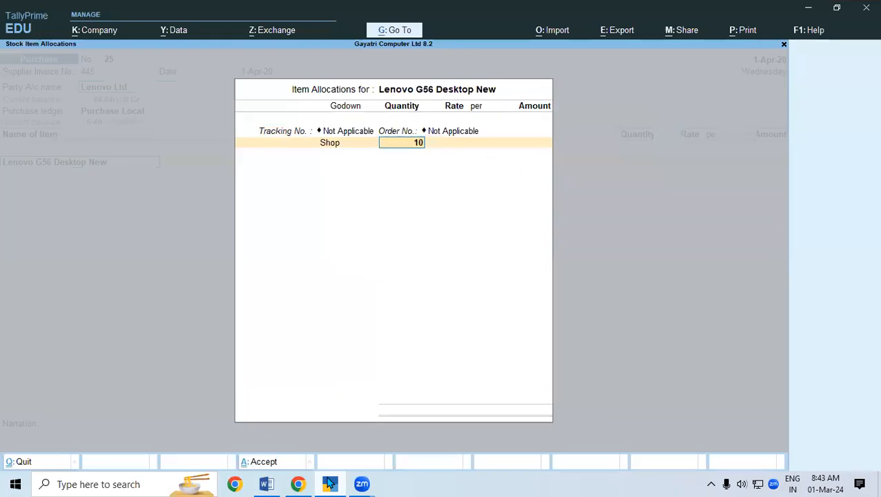
pyautogui.press('Return')
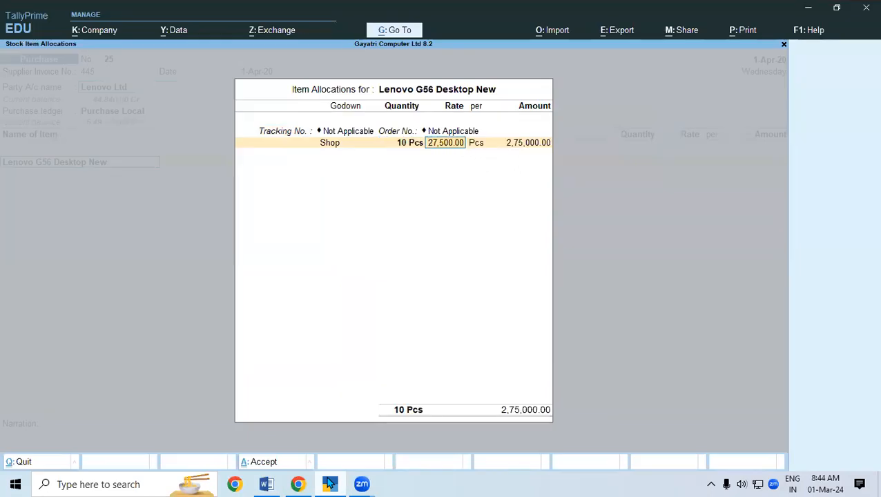
pyautogui.click(330, 484)
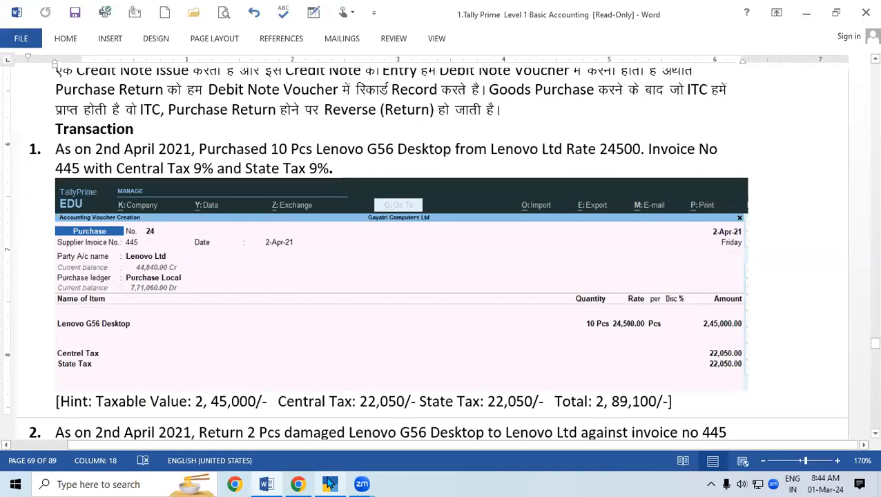
pyautogui.click(330, 484)
pyautogui.write('24500')
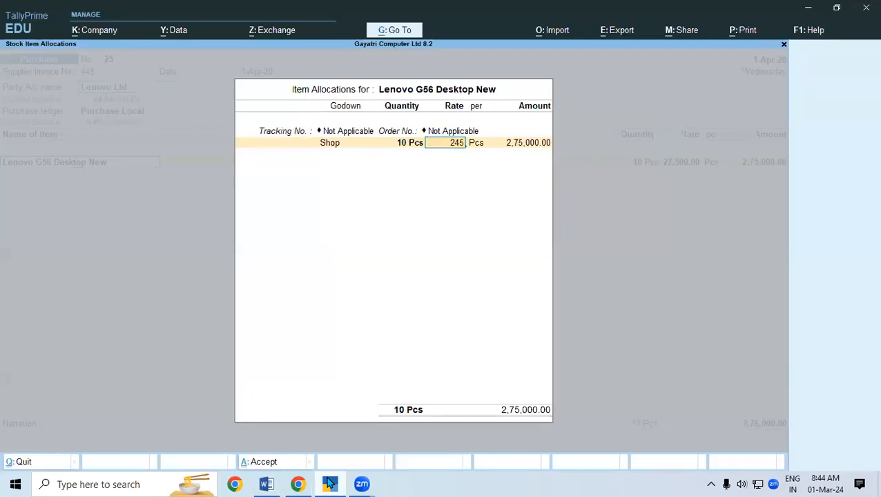
pyautogui.press('Return')
pyautogui.press('Return')
pyautogui.press('Return')
pyautogui.press('Return')
pyautogui.press('Return')
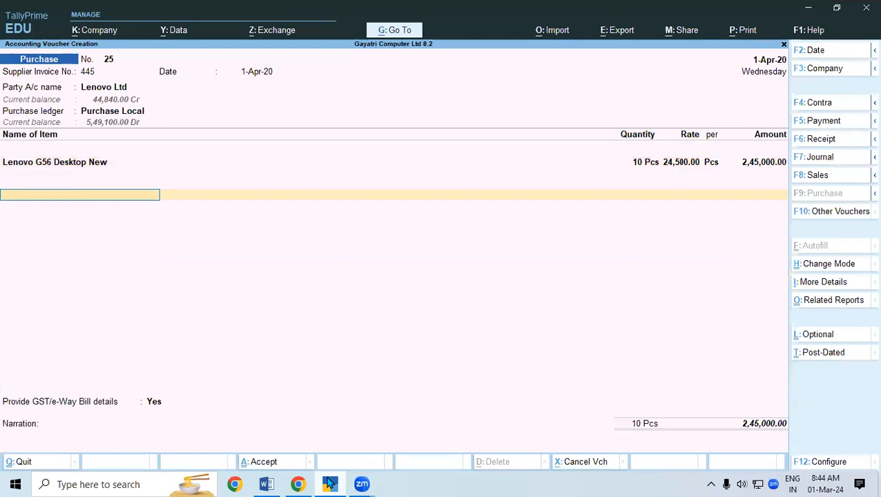
# Add the Central Tax and State Tax ledgers to the purchase voucher with their calculated amounts
pyautogui.write('Ce')
pyautogui.press('Return')
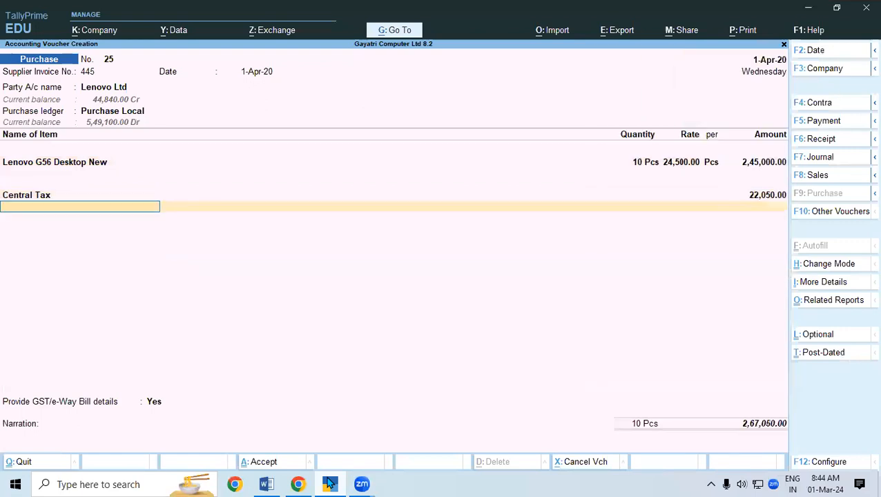
pyautogui.write('St')
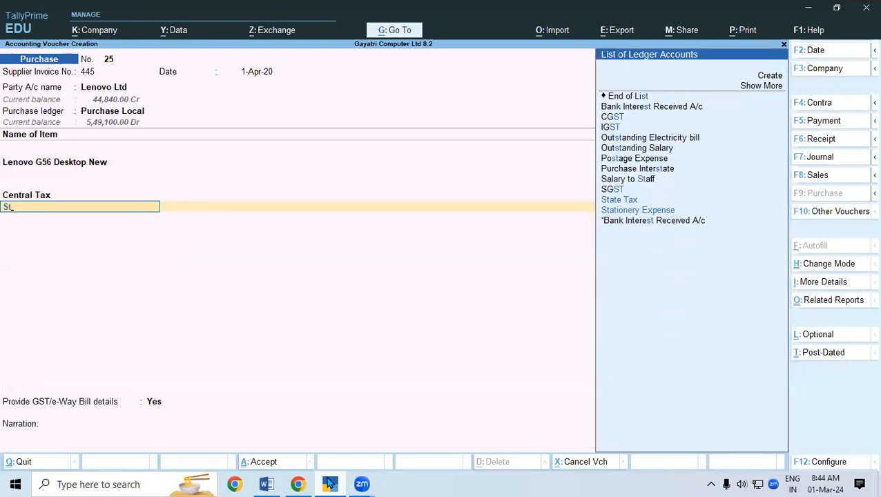
pyautogui.press('Return')
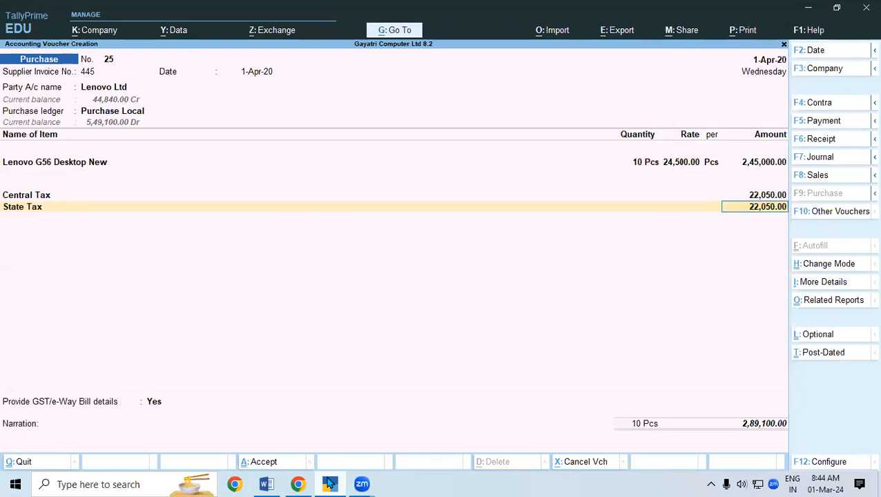
pyautogui.press('Return')
pyautogui.press('Return')
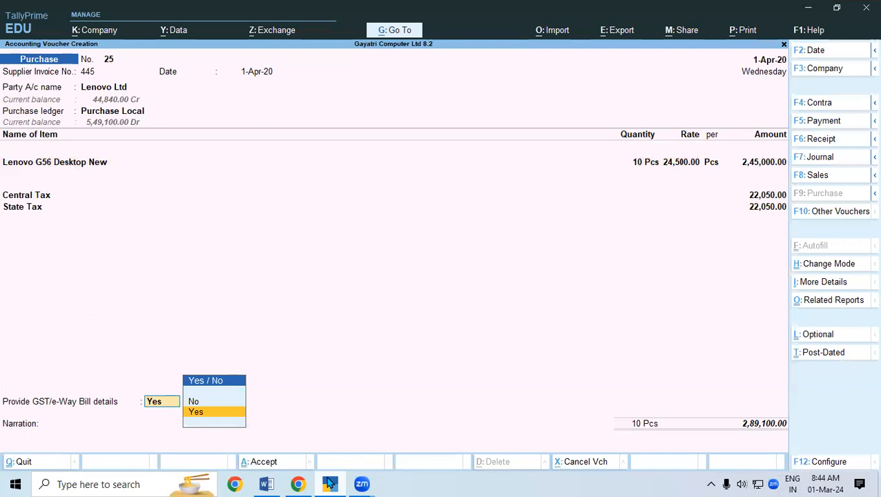
# Set Provide GST/e-Way Bill details to No, keep the bill-wise reference as New Ref, and save the purchase voucher
pyautogui.press('Up')
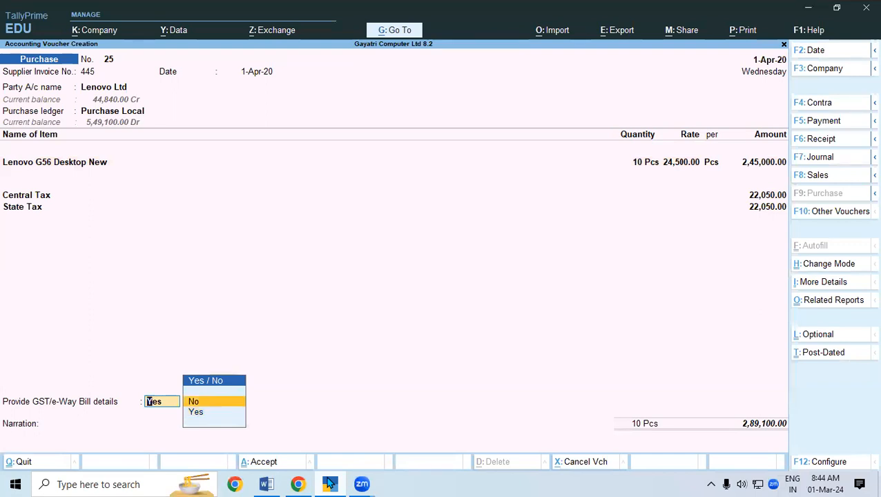
pyautogui.press('Return')
pyautogui.press('Return')
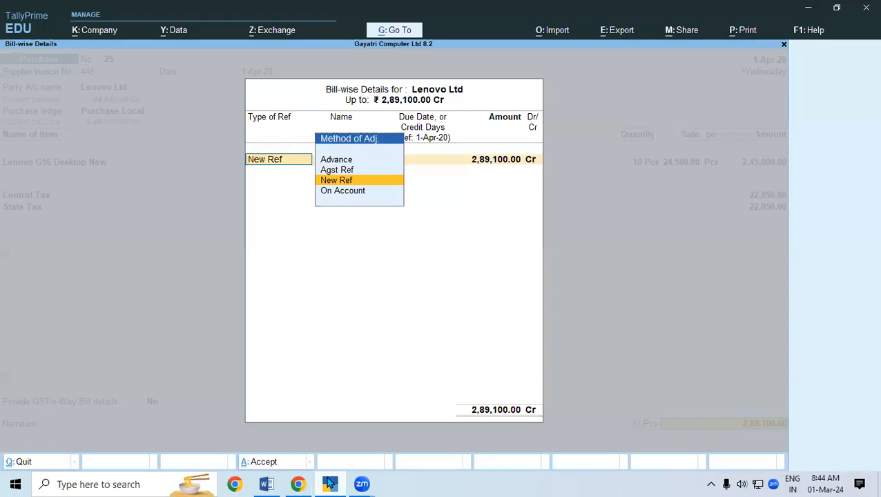
pyautogui.press('Return')
pyautogui.press('Return')
pyautogui.press('Return')
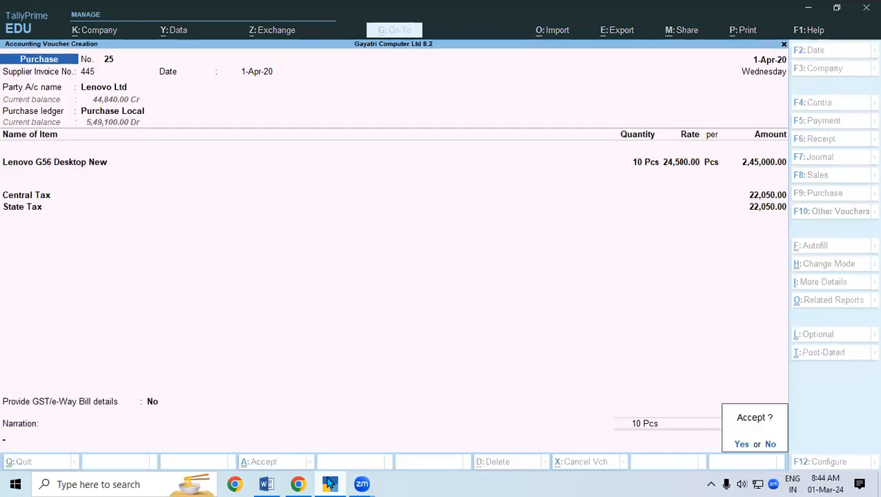
pyautogui.press('Return')
pyautogui.press('Return')
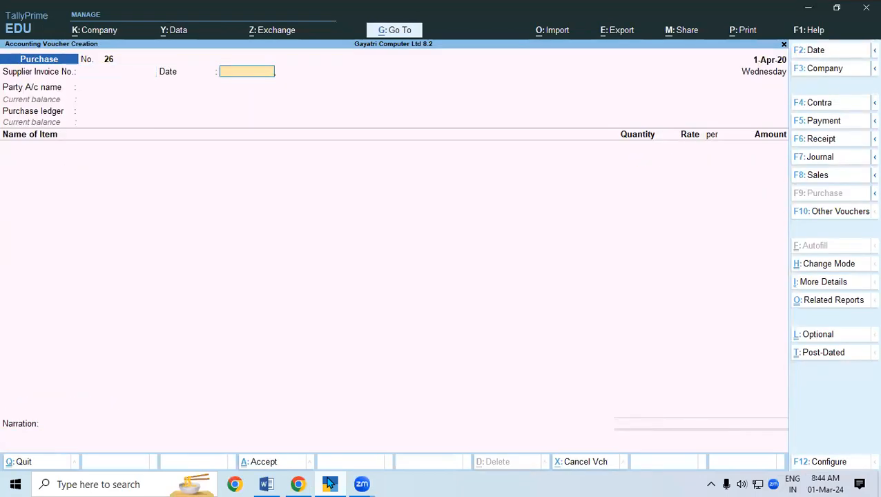
# Switch to the Word notes and examine transaction 2 for the purchase return's quantity, original invoice number and credit note number
pyautogui.click(268, 483)
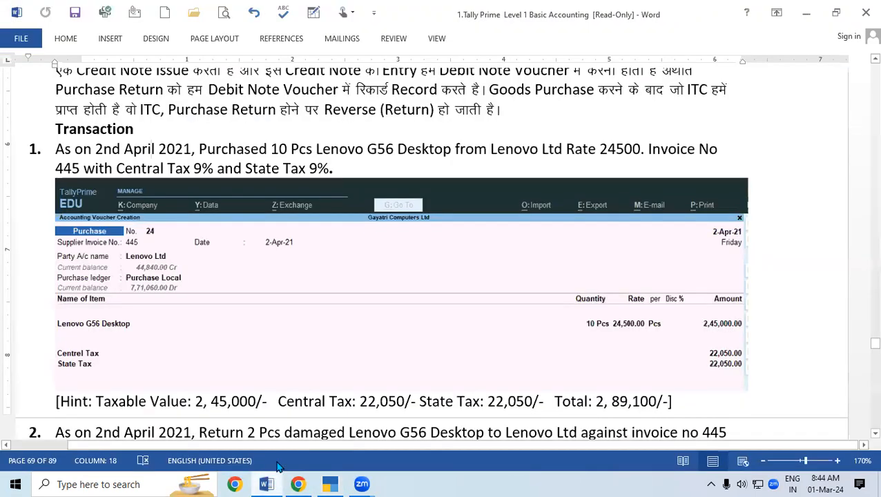
pyautogui.scroll(-1, 862, 439)
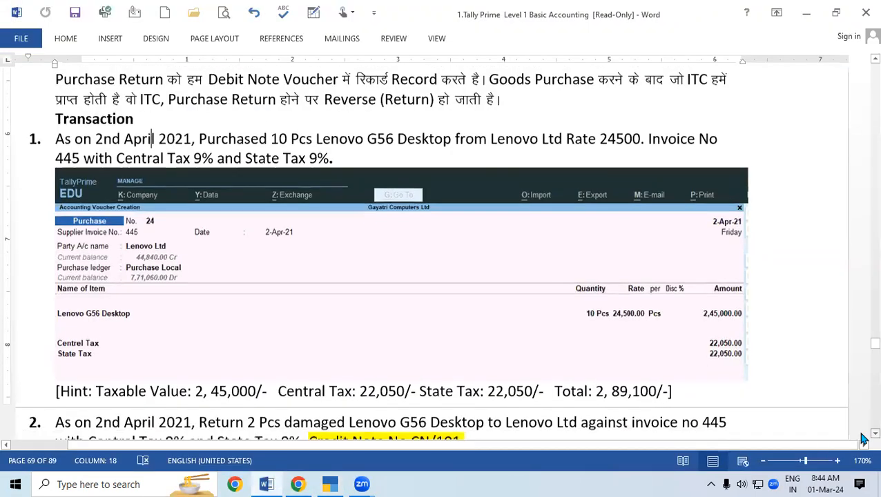
pyautogui.scroll(-1, 863, 439)
pyautogui.scroll(-3, 862, 439)
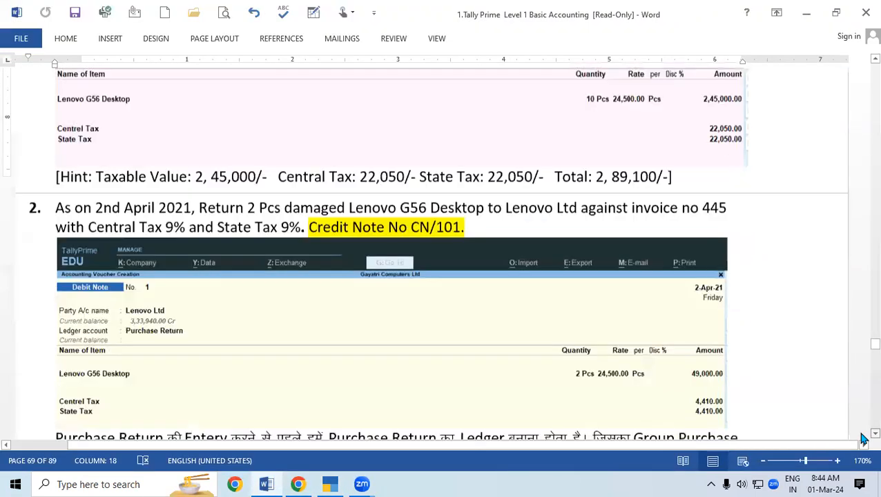
pyautogui.scroll(-2, 863, 439)
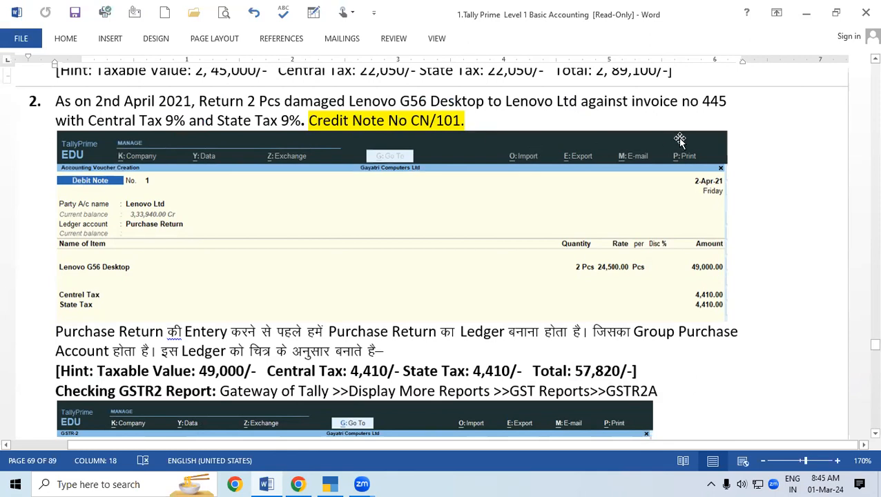
pyautogui.moveTo(709, 103); pyautogui.dragTo(729, 103)
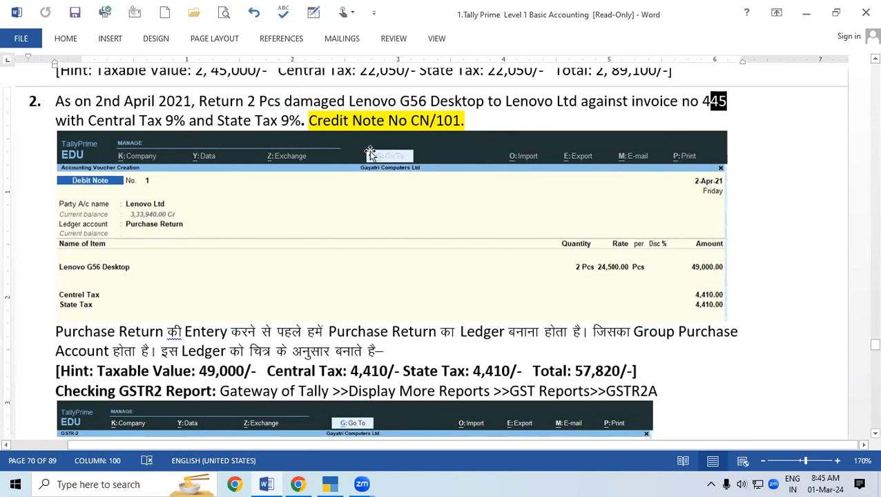
pyautogui.moveTo(248, 102); pyautogui.dragTo(261, 101)
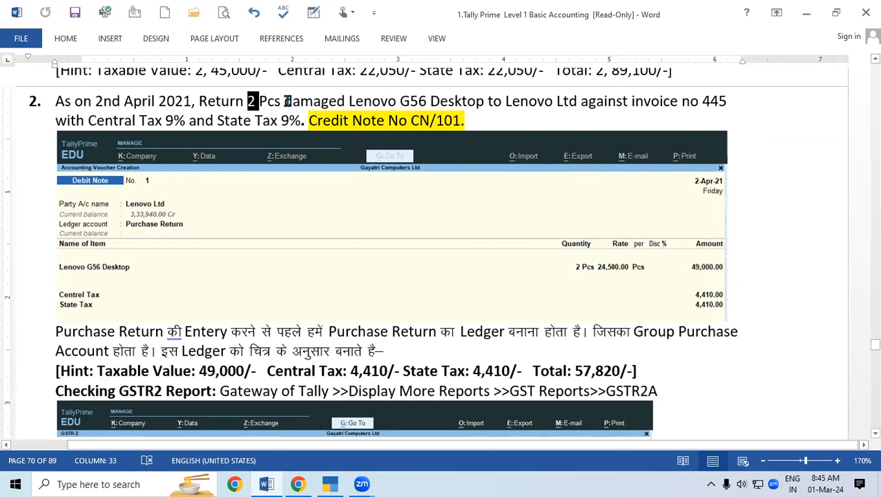
pyautogui.moveTo(284, 101); pyautogui.dragTo(346, 101)
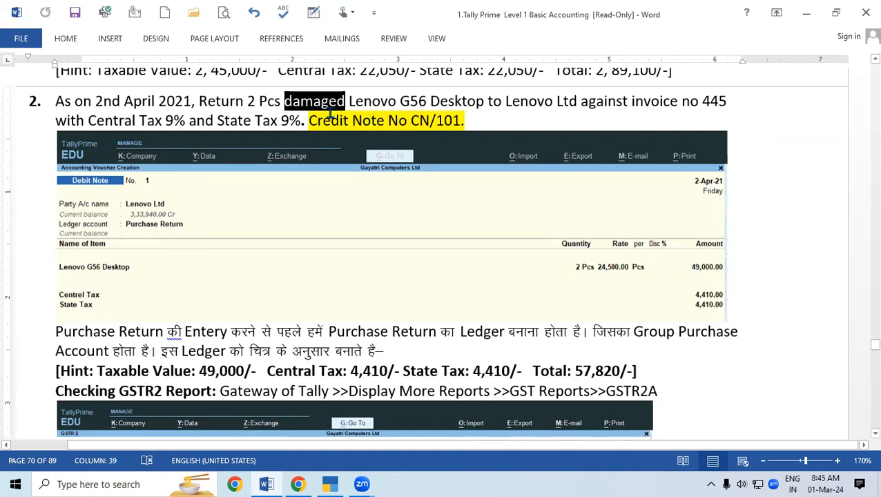
pyautogui.click(309, 119)
pyautogui.moveTo(329, 117); pyautogui.dragTo(408, 120)
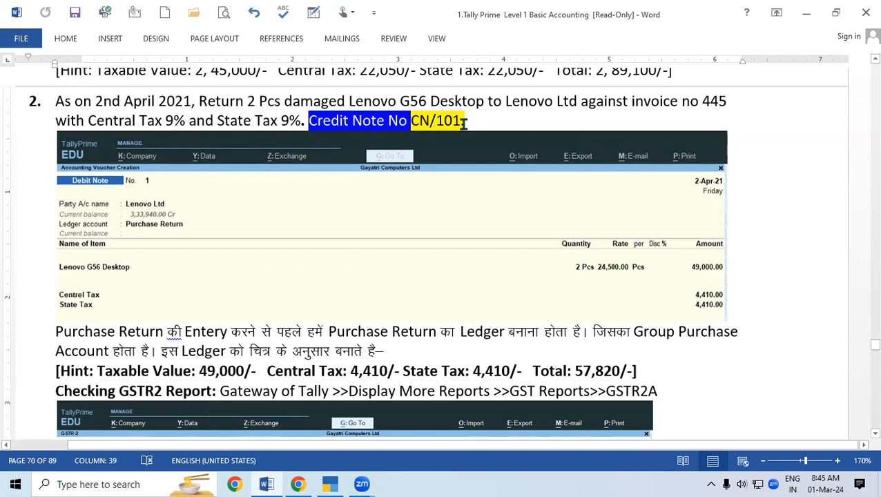
# Switch to TallyPrime and change the voucher type from Purchase to Debit Note
pyautogui.click(330, 484)
pyautogui.click(833, 214)
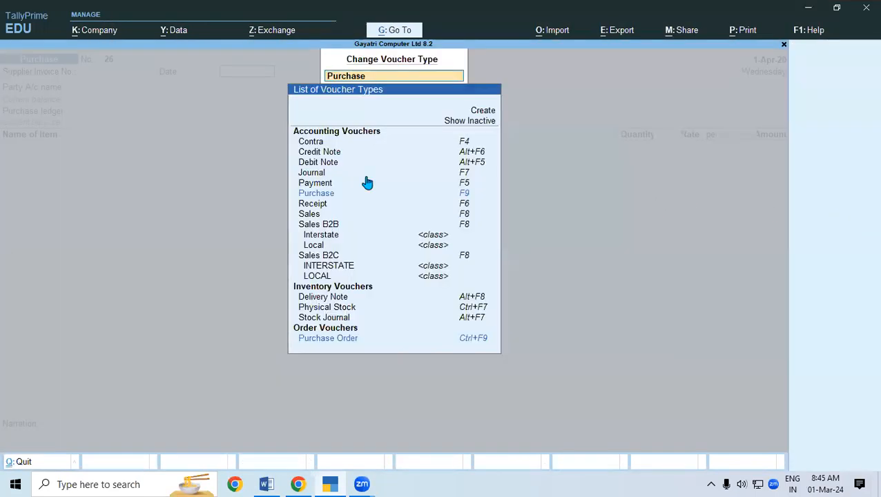
pyautogui.click(310, 164)
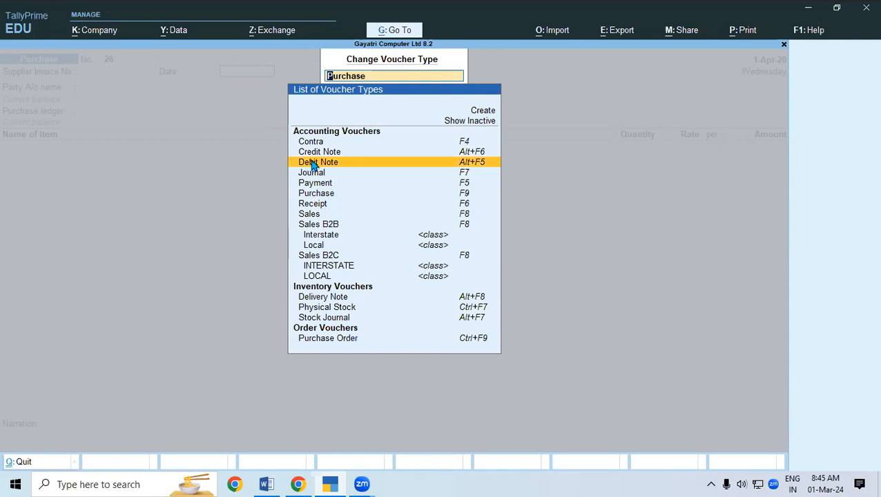
pyautogui.click(310, 164)
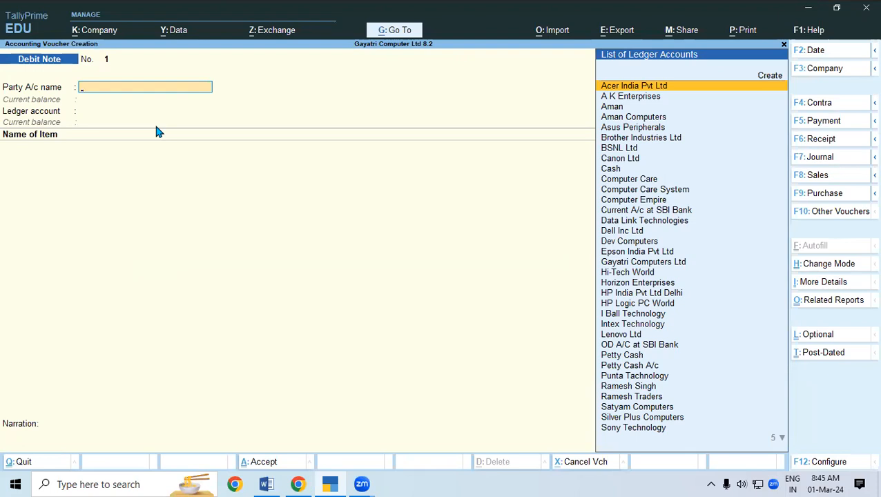
# Go back to the Purchase voucher and reopen the Debit Note voucher type from there
pyautogui.press('Escape')
pyautogui.click(533, 218)
pyautogui.click(822, 194)
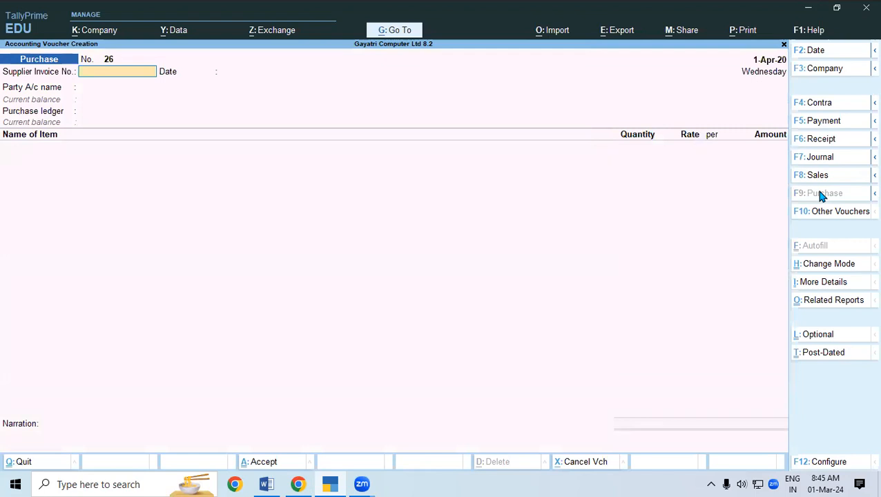
pyautogui.press('ctrl')
pyautogui.hotkey('alt', 'F5')
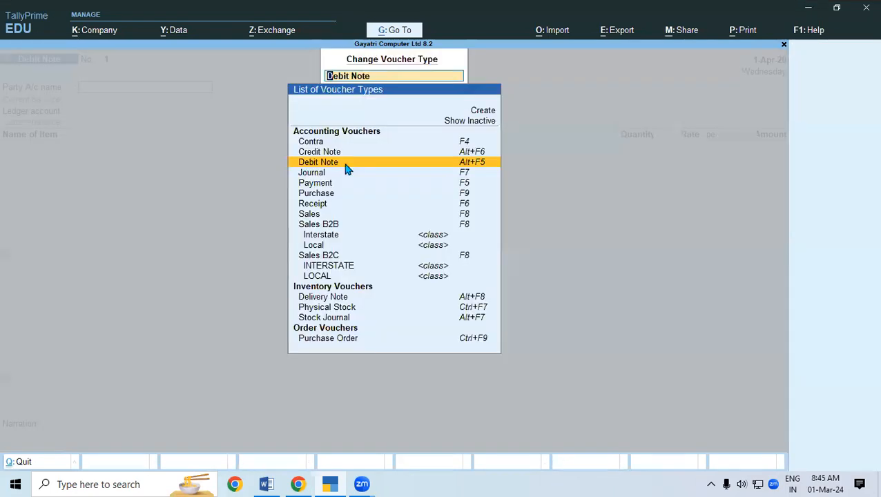
pyautogui.click(346, 163)
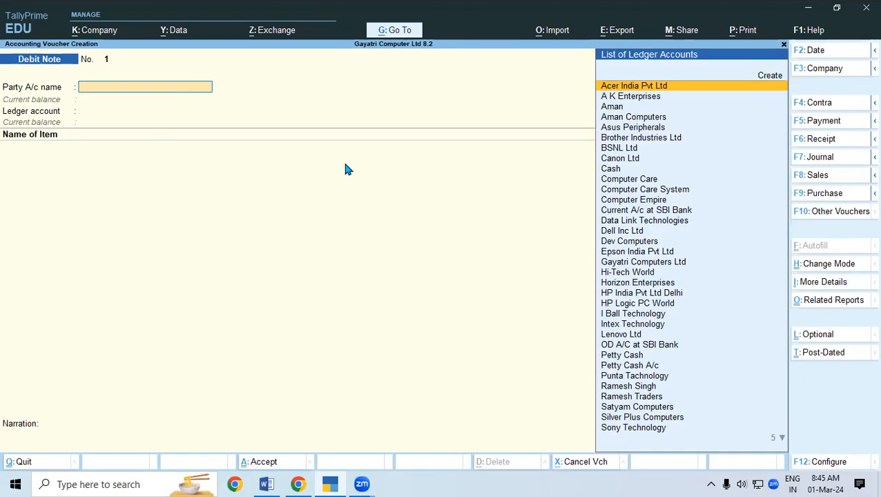
# Set Lenovo Ltd as the debit note's party and the tracking number to Not Applicable in the dispatch details
pyautogui.press('alt')
pyautogui.write('Le')
pyautogui.press('Return')
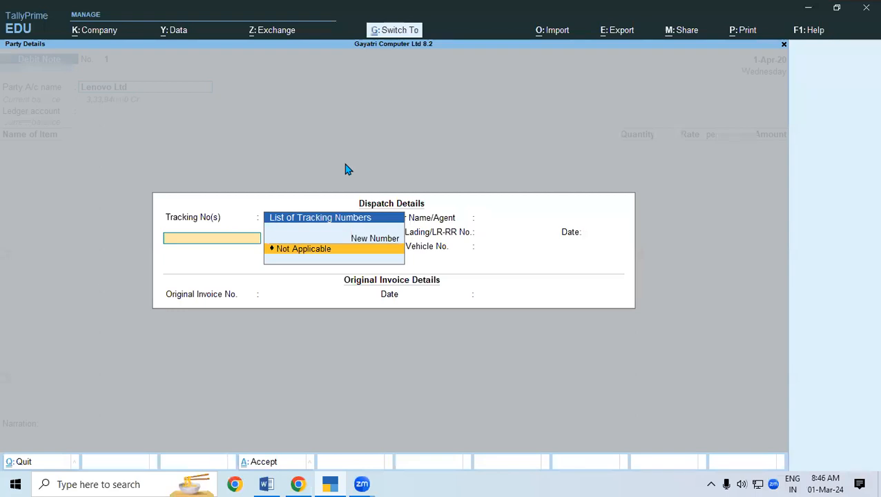
pyautogui.press('Escape')
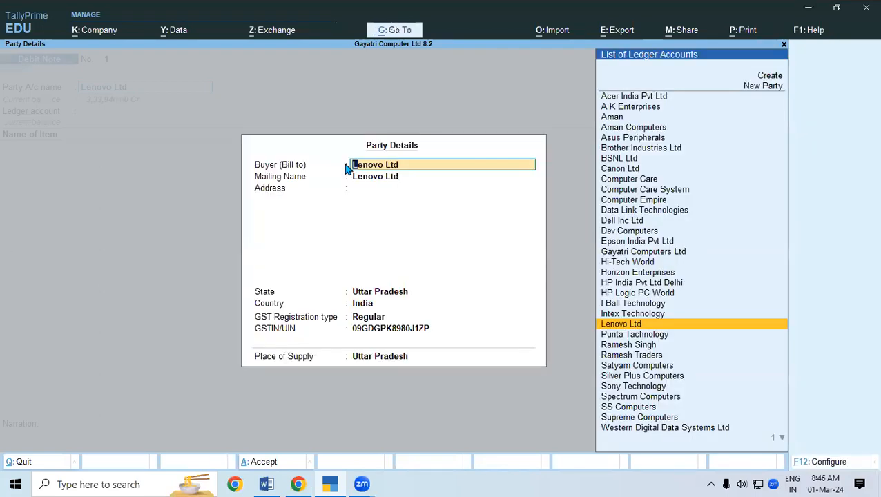
pyautogui.hotkey('ctrl', 'a')
pyautogui.press('Return')
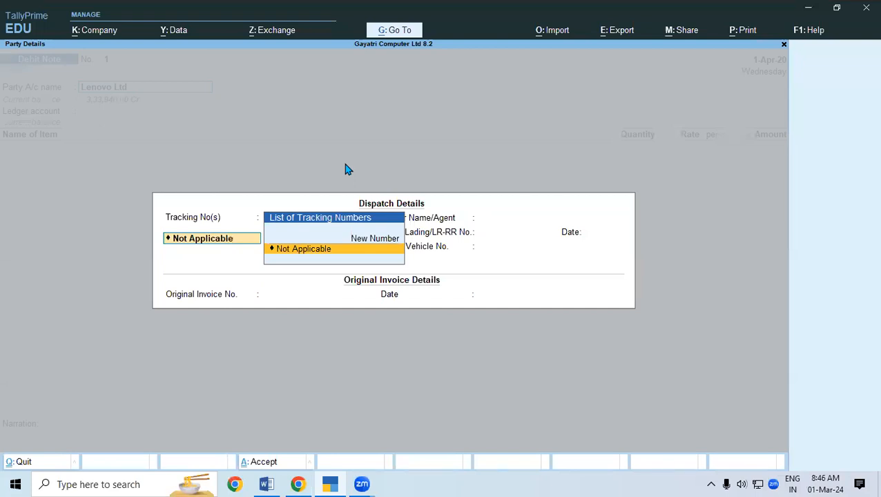
pyautogui.press('Return')
pyautogui.press('Return')
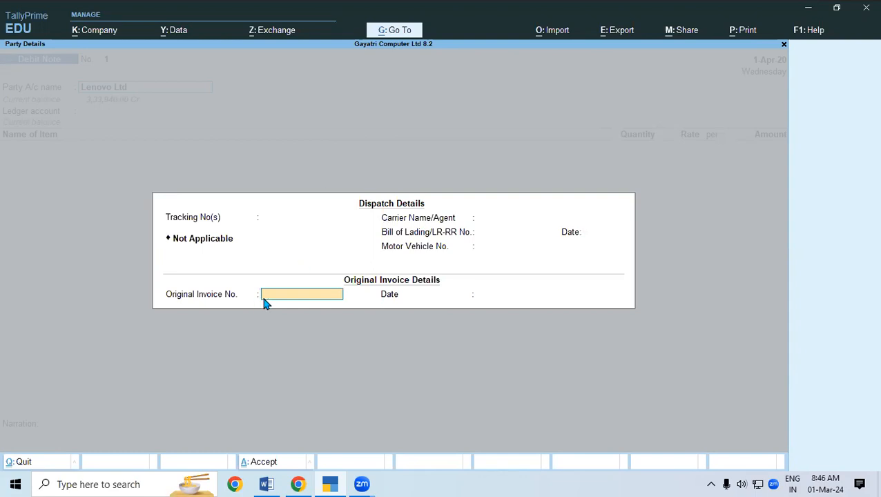
# Enter 445 as the original invoice number, keep its date at 1-Apr-20, and accept the Lenovo Ltd party details
pyautogui.write('445')
pyautogui.press('Return')
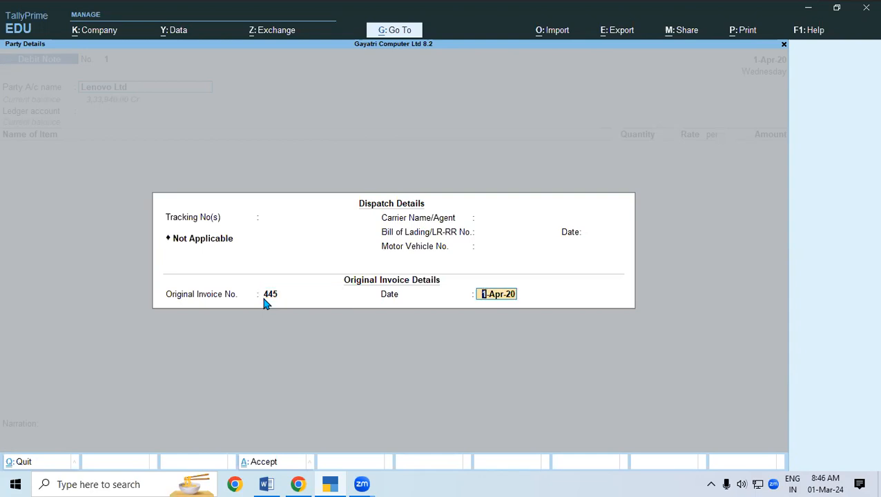
pyautogui.press('Return')
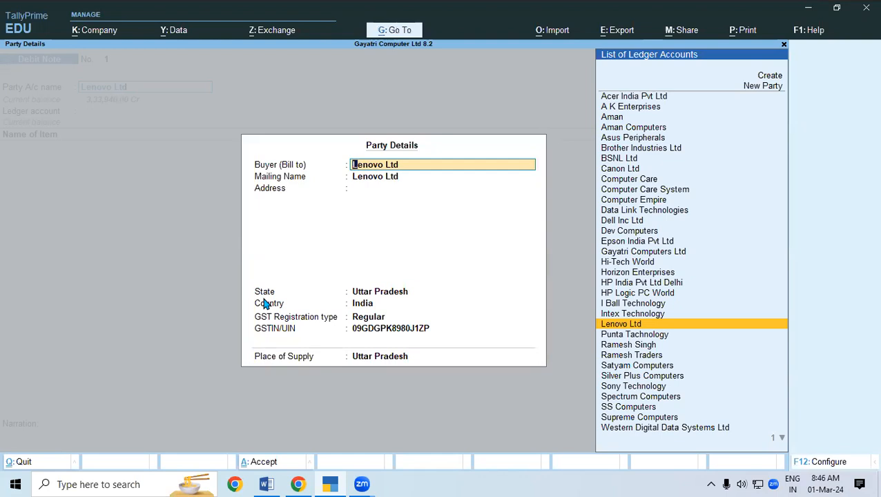
pyautogui.hotkey('ctrl', 'a')
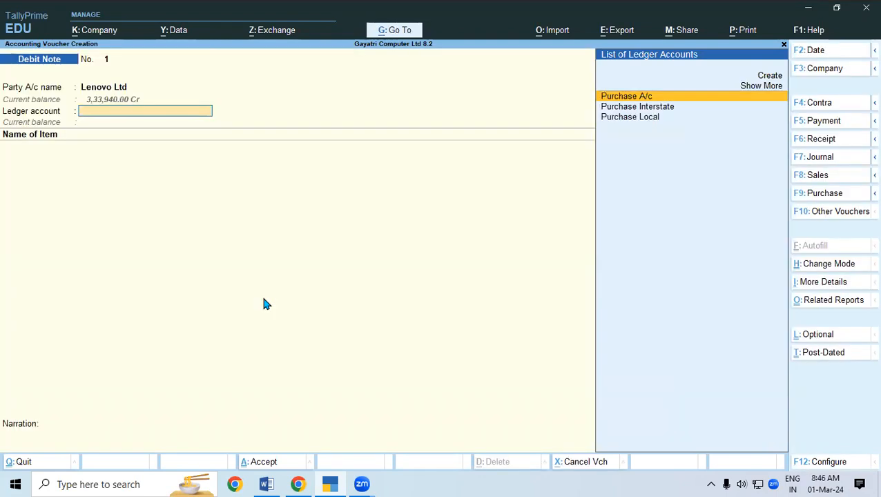
# Examine the debit note's full list of additional details, including the effective date, voucher number and original invoice entries
pyautogui.click(822, 283)
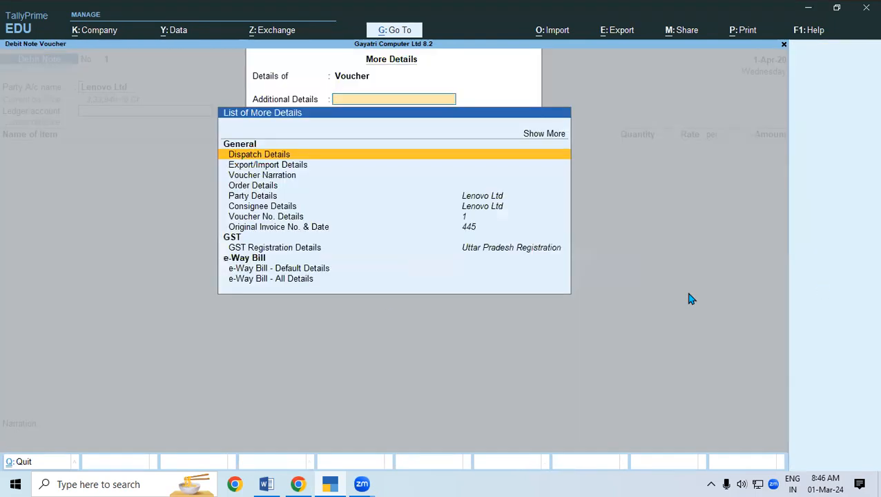
pyautogui.click(284, 232)
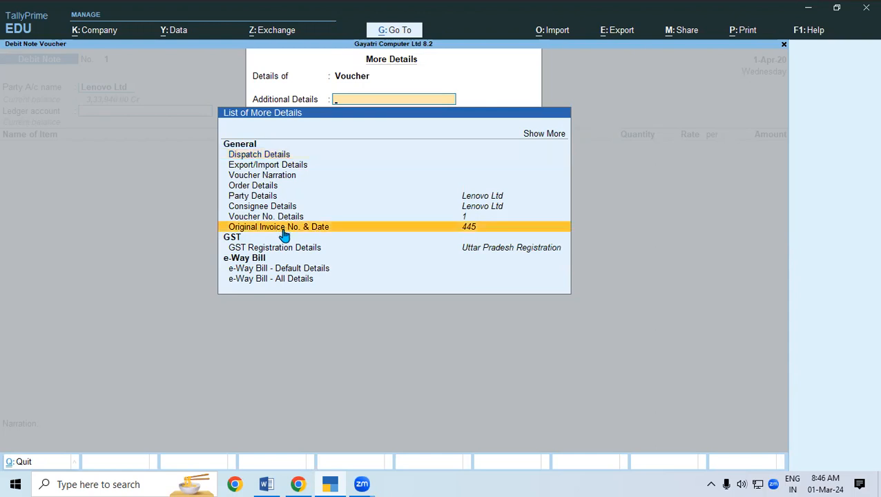
pyautogui.click(532, 137)
pyautogui.click(533, 137)
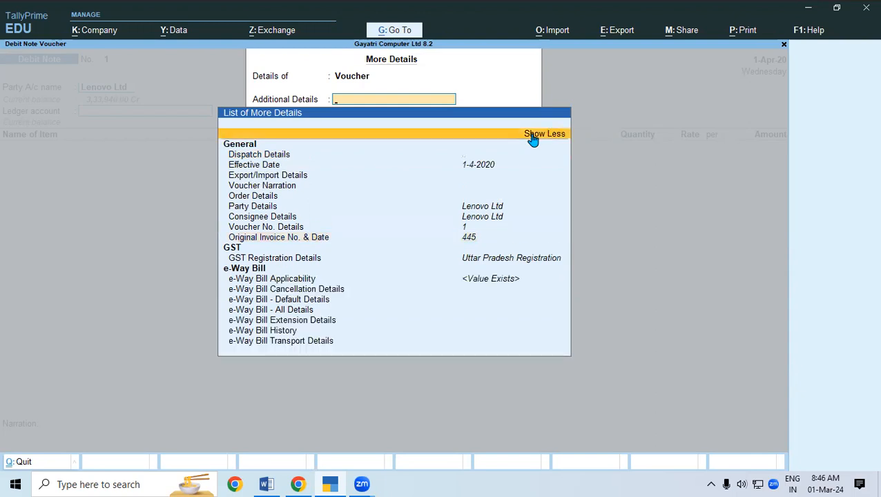
pyautogui.press('Down')
pyautogui.press('Down')
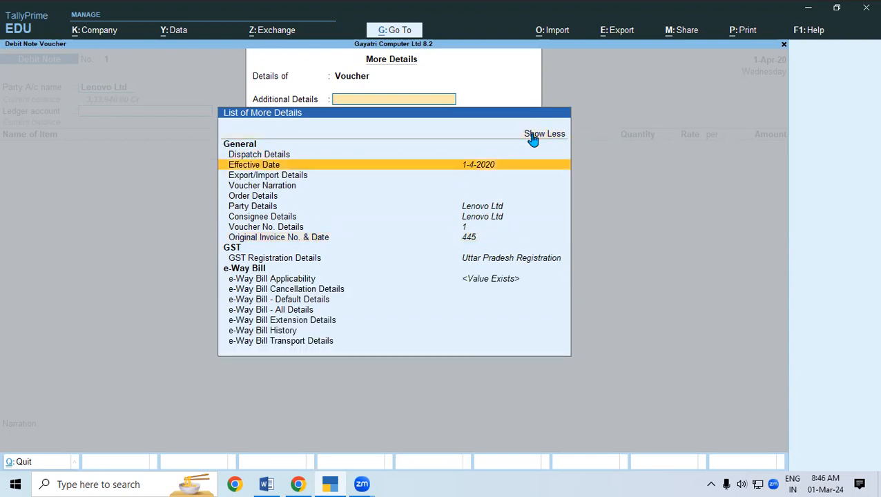
pyautogui.press('Down')
pyautogui.press('Down')
pyautogui.press('Down')
pyautogui.press('Down')
pyautogui.press('Down')
pyautogui.press('Down')
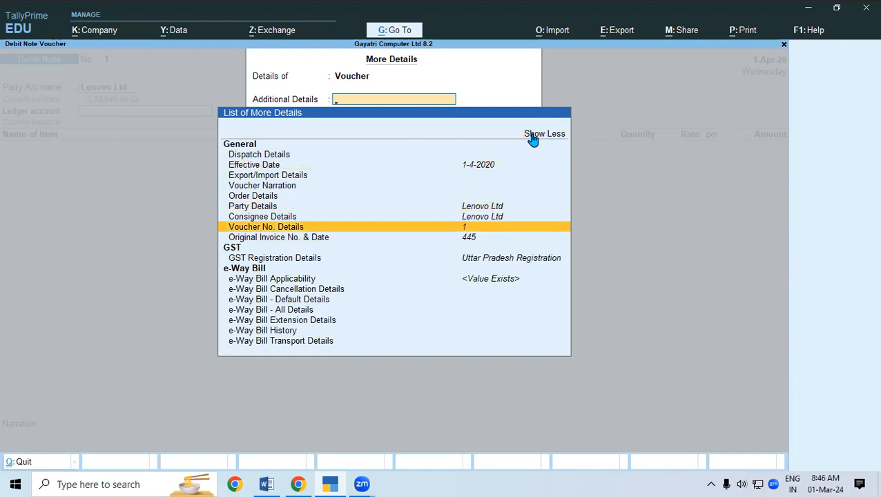
pyautogui.press('Escape')
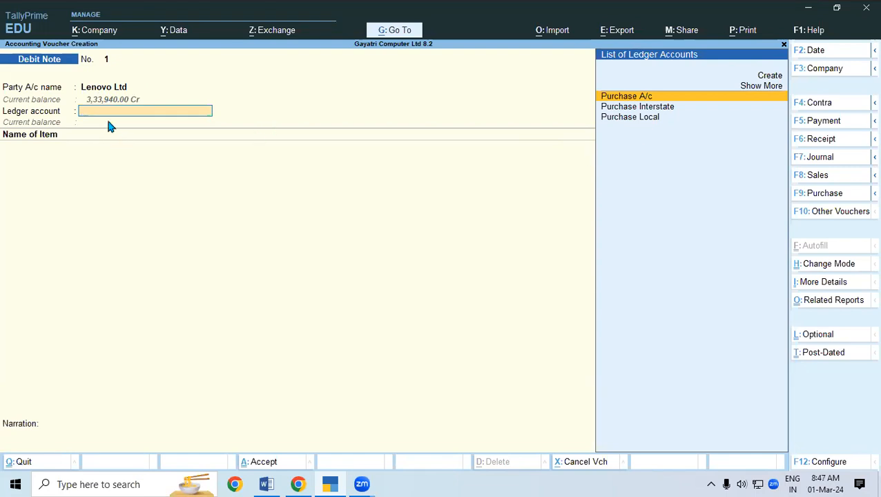
# Create the ledger Purchase Return under Purchase Accounts, keeping ledger type and assessable value Not Applicable and GST Applicable, for the debit note
pyautogui.press('ctrl')
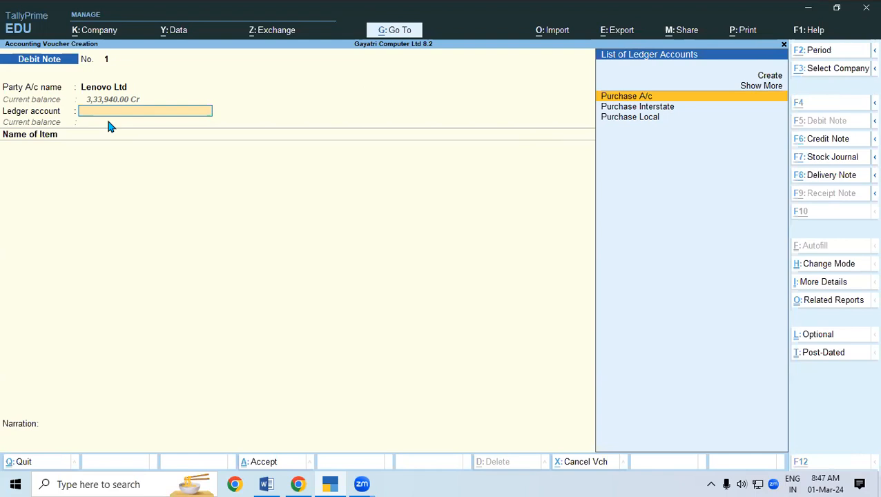
pyautogui.hotkey('alt', 'c')
pyautogui.write('Purchase Return')
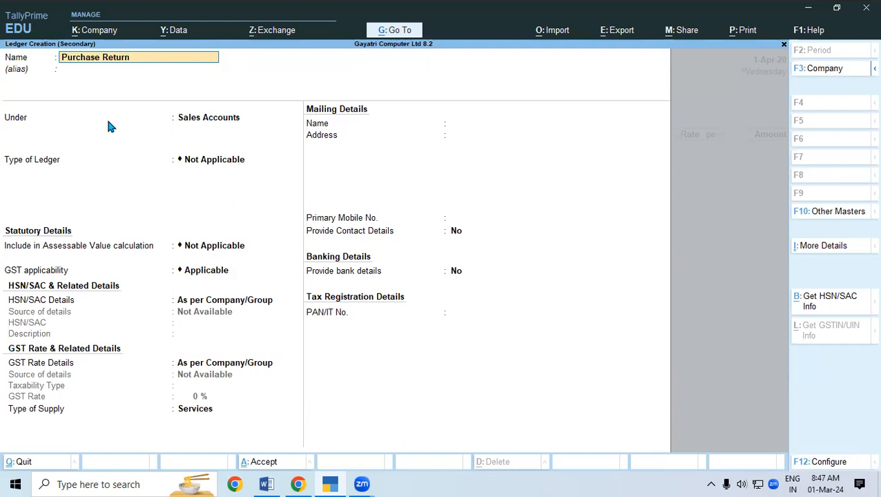
pyautogui.press('Return')
pyautogui.press('Return')
pyautogui.write('P')
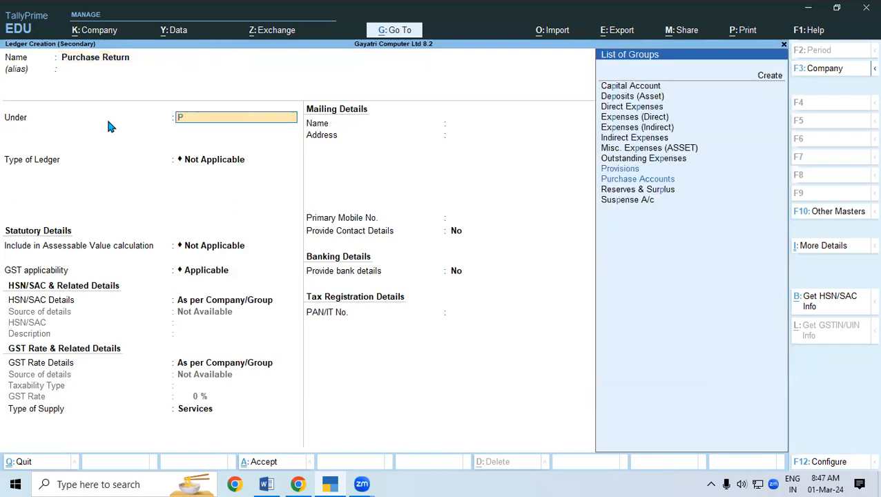
pyautogui.write('u')
pyautogui.press('Return')
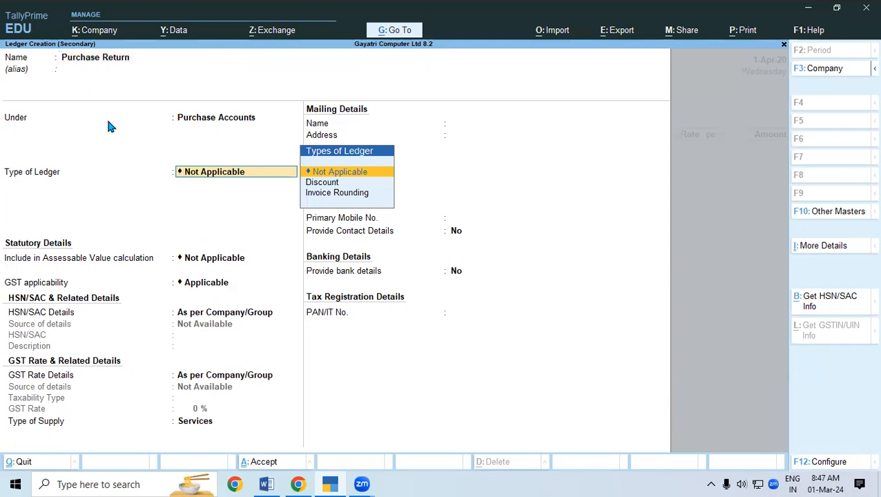
pyautogui.press('Return')
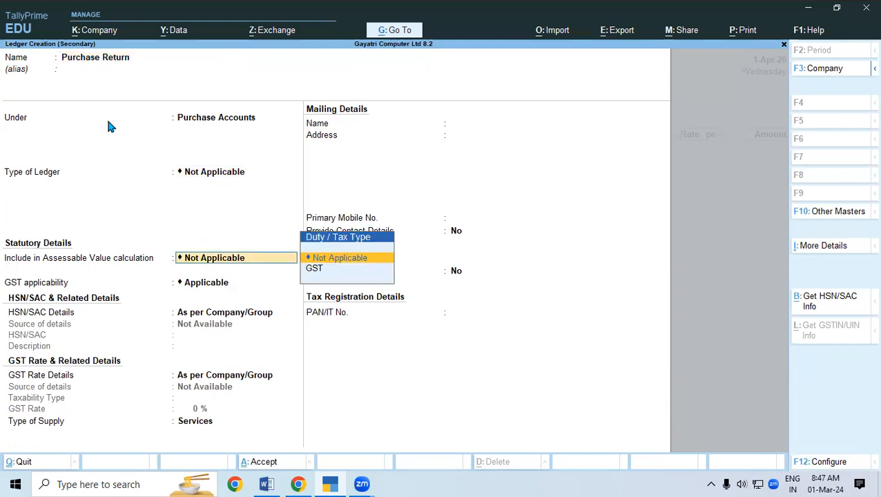
pyautogui.press('Return')
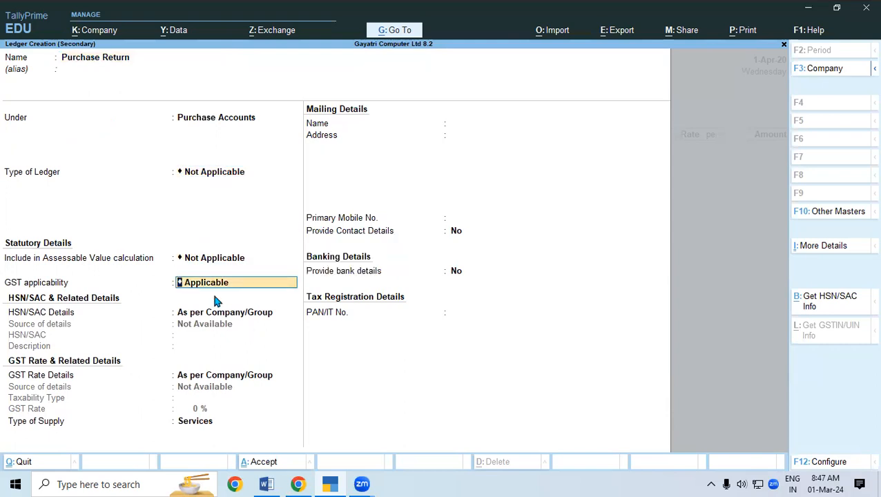
pyautogui.click(263, 462)
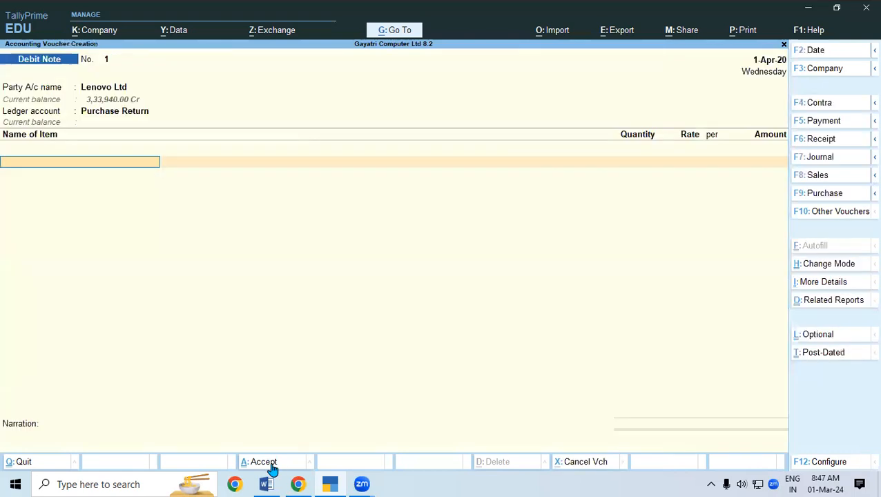
# Add Lenovo G56 Desktop New as the returned item, with tracking number and order number Not Applicable
pyautogui.write('Le')
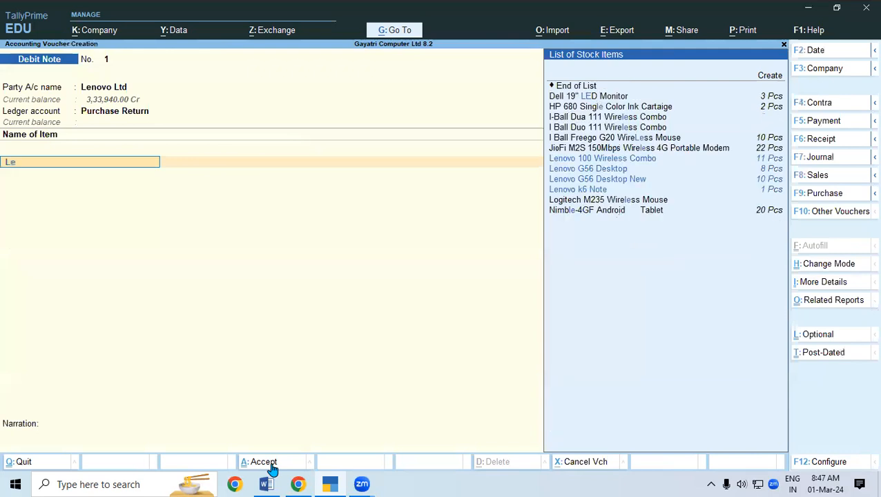
pyautogui.press('Down')
pyautogui.press('Down')
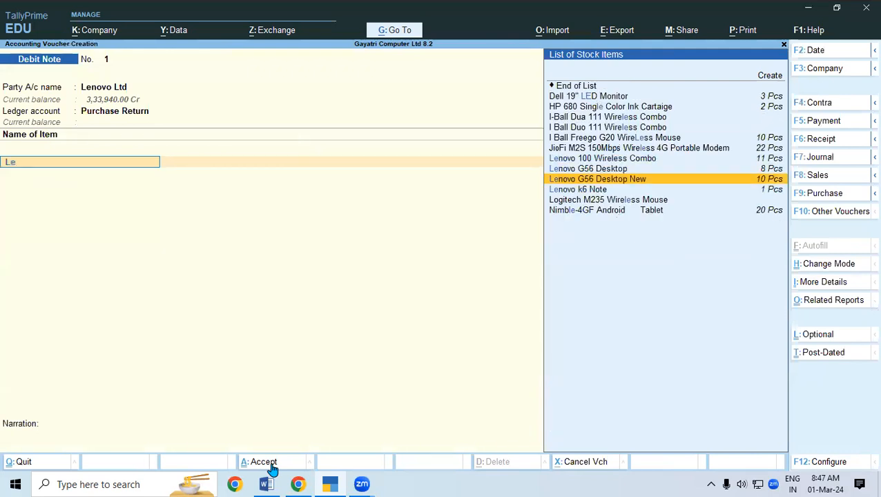
pyautogui.press('Return')
pyautogui.press('Return')
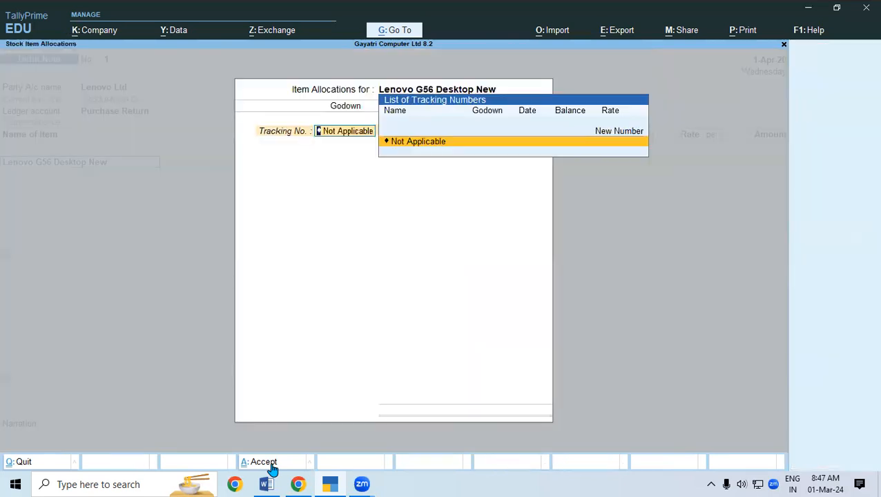
pyautogui.press('Return')
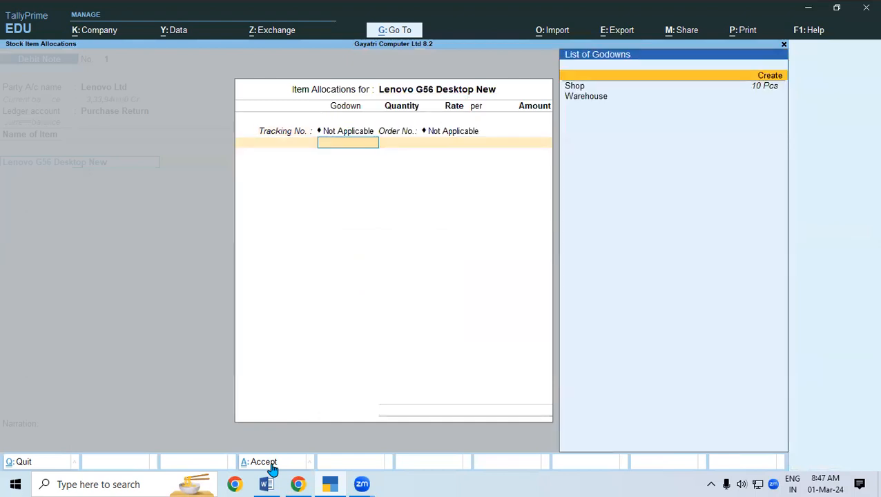
# Allocate 2 Pcs of the desktop from the Shop godown at a rate of 24,500.00 and accept the item allocation
pyautogui.press('Down')
pyautogui.press('Return')
pyautogui.write('2 Pcs')
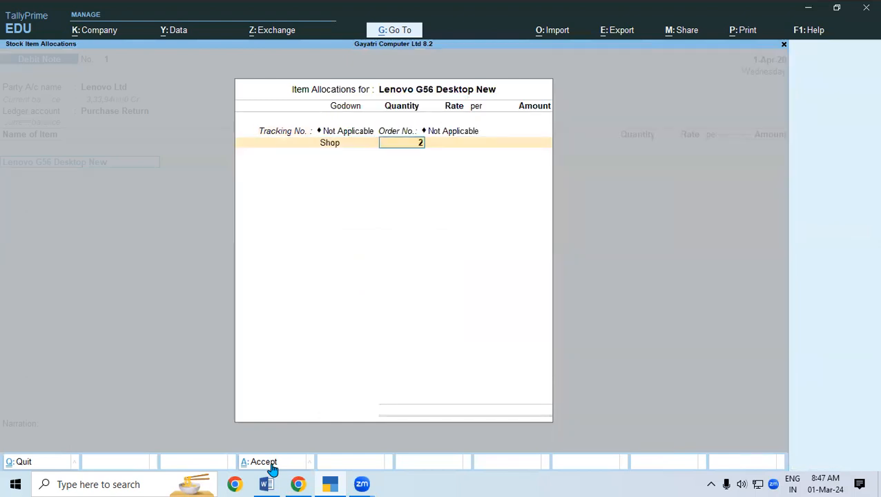
pyautogui.press('Return')
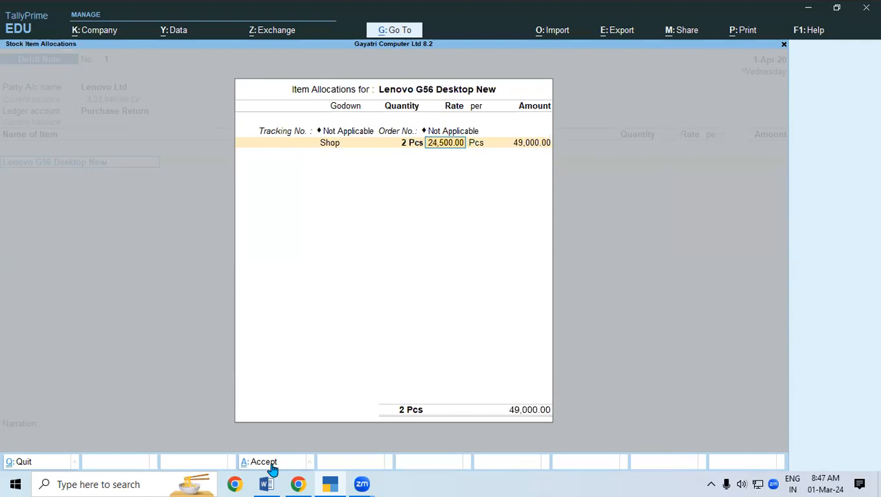
pyautogui.press('Return')
pyautogui.press('Return')
pyautogui.press('Return')
pyautogui.press('Return')
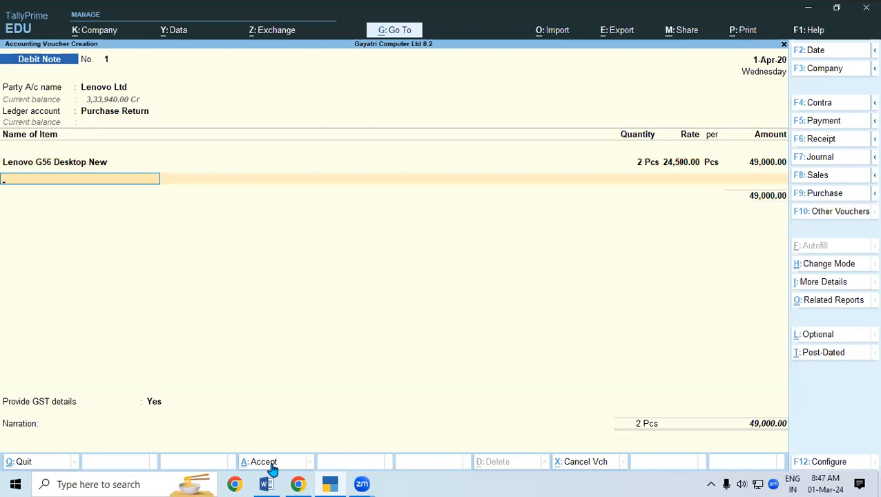
# End the item list and add the Central Tax and State Tax ledgers with their calculated amounts to the debit note
pyautogui.press('Return')
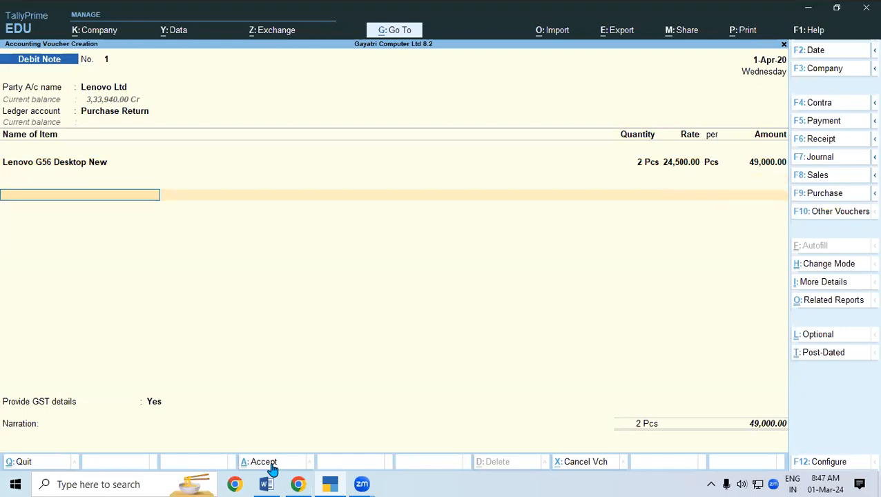
pyautogui.write('Ce')
pyautogui.press('Return')
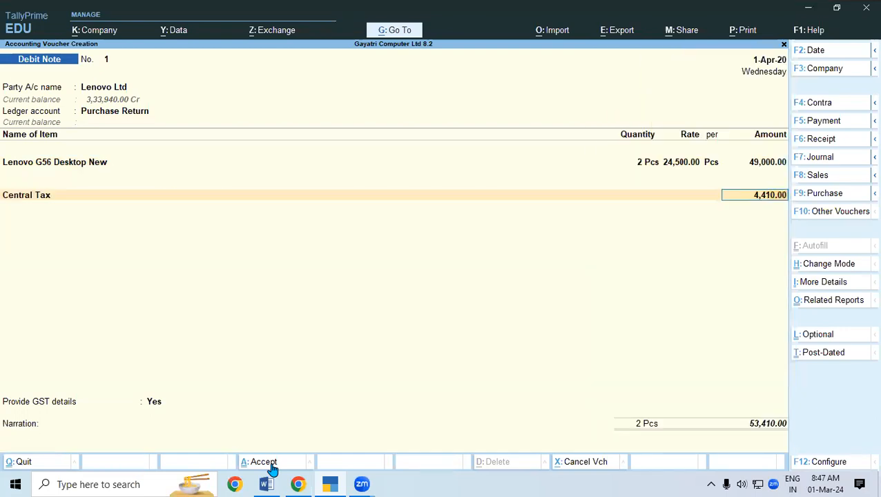
pyautogui.press('Return')
pyautogui.write('St')
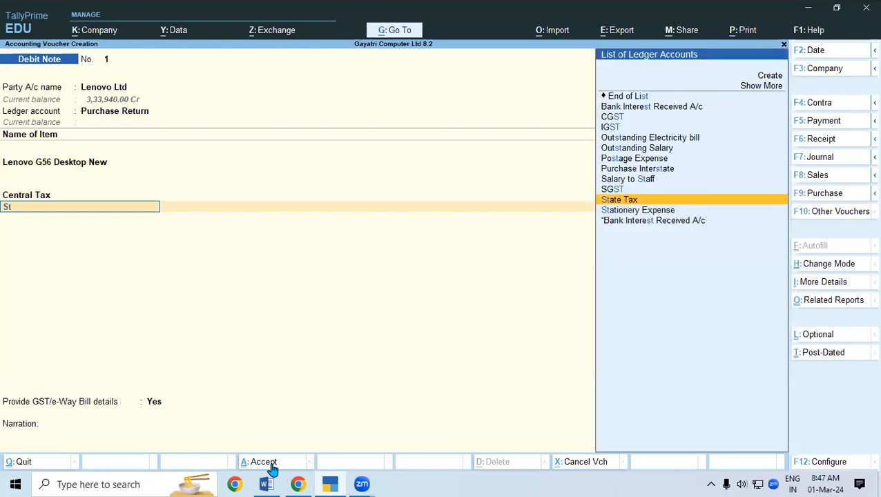
pyautogui.press('Return')
pyautogui.press('Return')
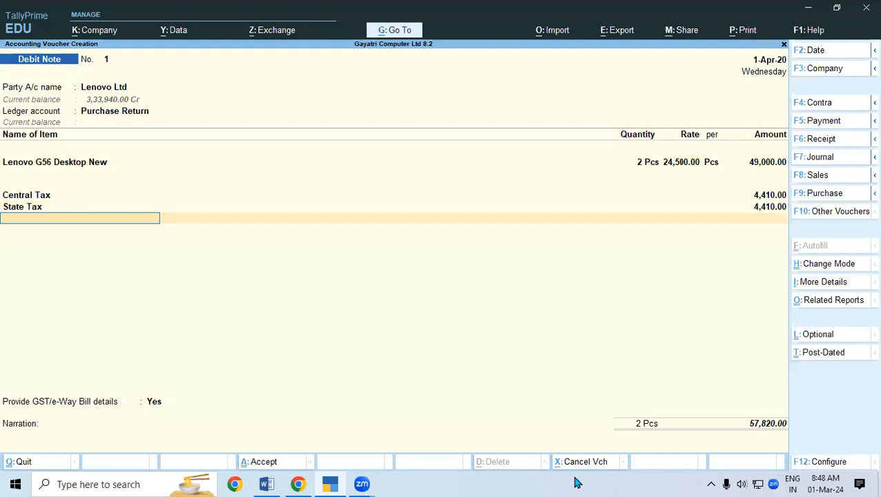
# Open the Supplier's Debit/Credit Note Details for Lenovo Ltd and set the reason for issuing the note to 07-Others
pyautogui.click(823, 283)
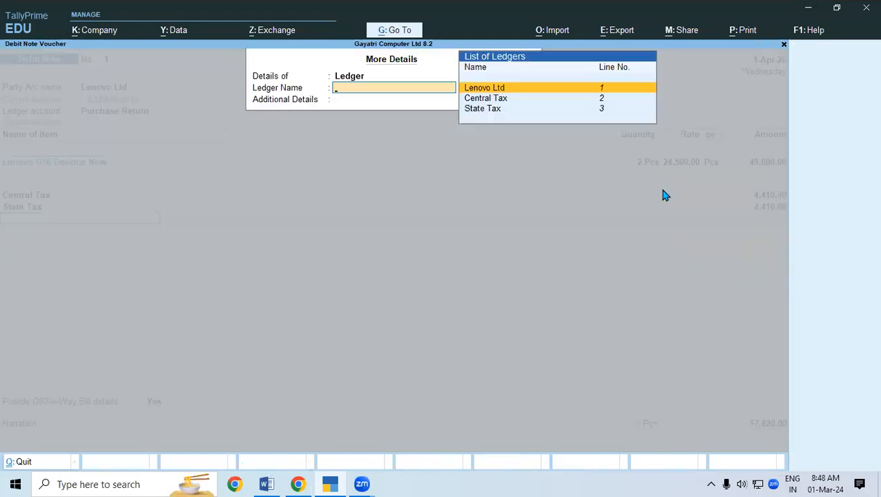
pyautogui.click(499, 88)
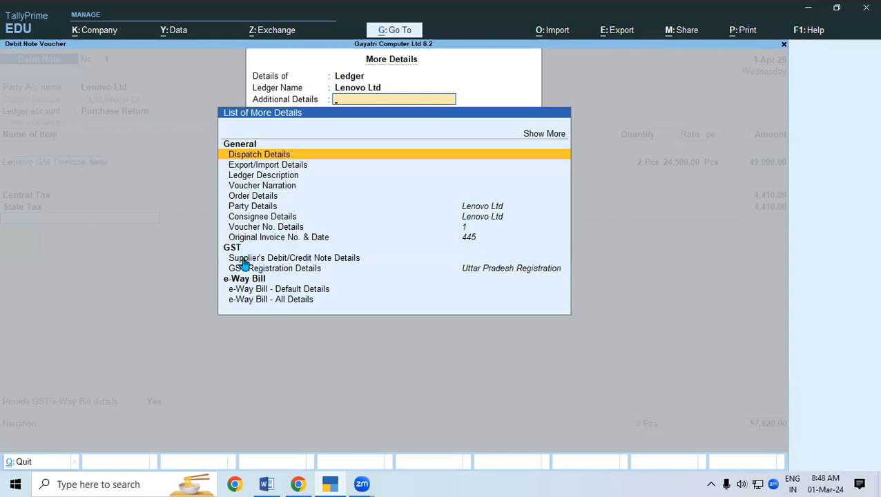
pyautogui.click(330, 259)
pyautogui.click(330, 258)
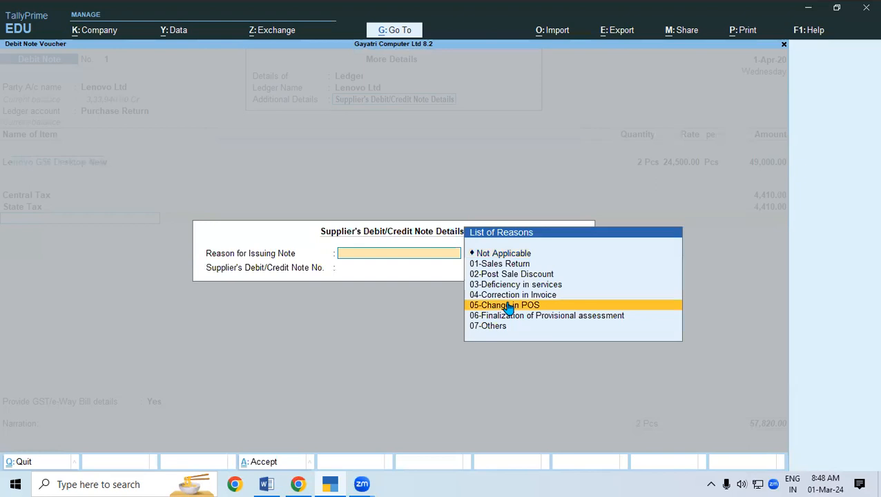
pyautogui.press('Down')
pyautogui.press('Down')
pyautogui.press('Return')
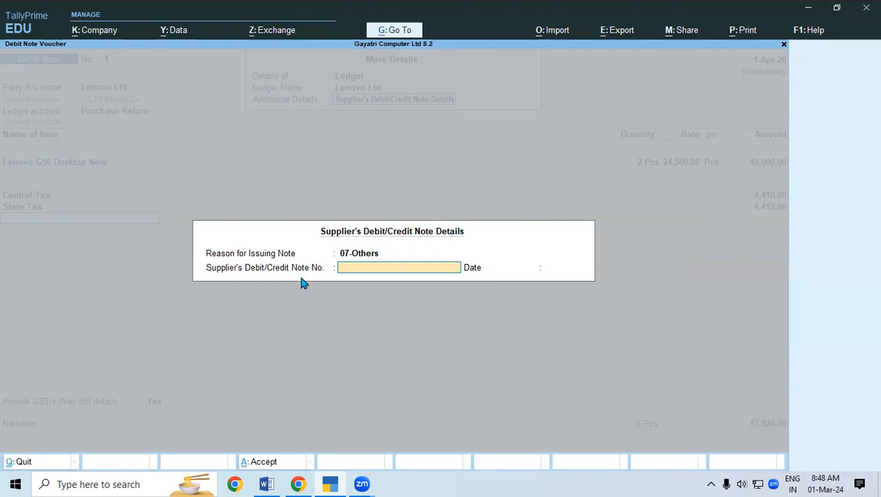
# Copy CN/101 from the Word notes into TallyPrime as the supplier's debit/credit note number and enter 1 as its date
pyautogui.click(267, 483)
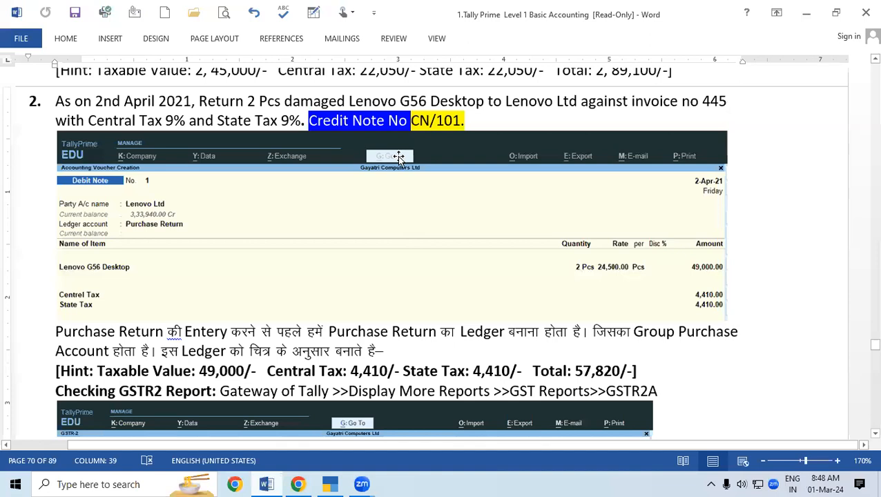
pyautogui.click(403, 134)
pyautogui.moveTo(412, 120); pyautogui.dragTo(461, 121)
pyautogui.hotkey('ctrl', 'c')
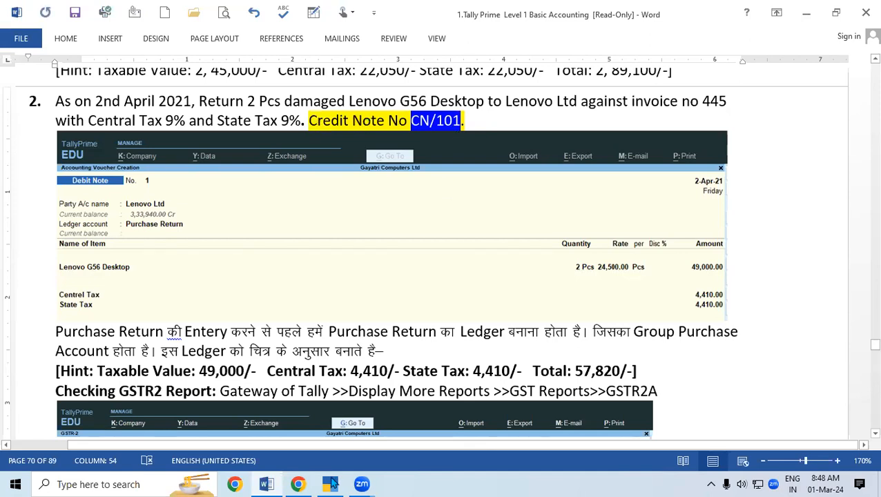
pyautogui.hotkey('alt', 'Tab')
pyautogui.hotkey('ctrl', 'v')
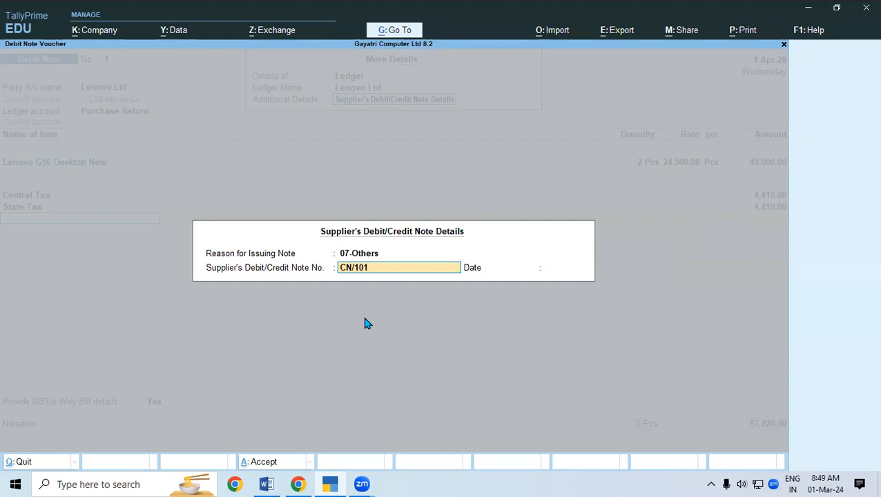
pyautogui.press('Return')
pyautogui.write('1')
pyautogui.press('Return')
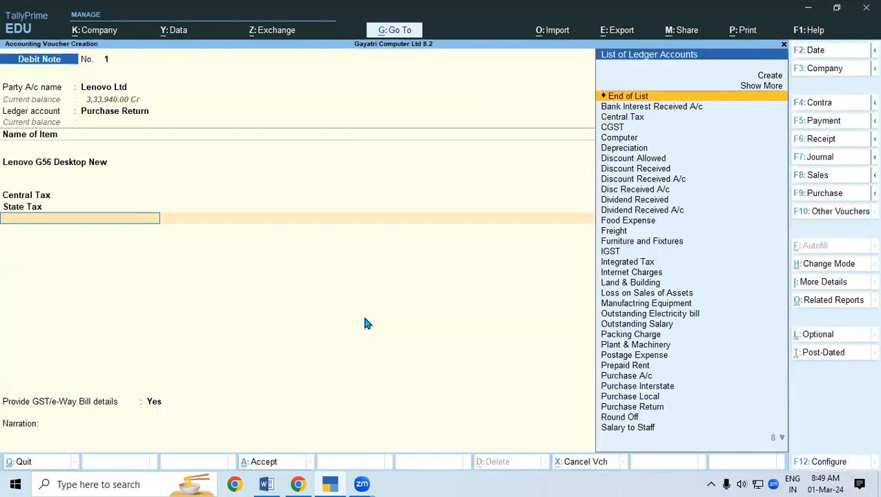
# Check the supplier's note entry in Lenovo Ltd's additional details, leaving the dispatch details blank
pyautogui.click(825, 284)
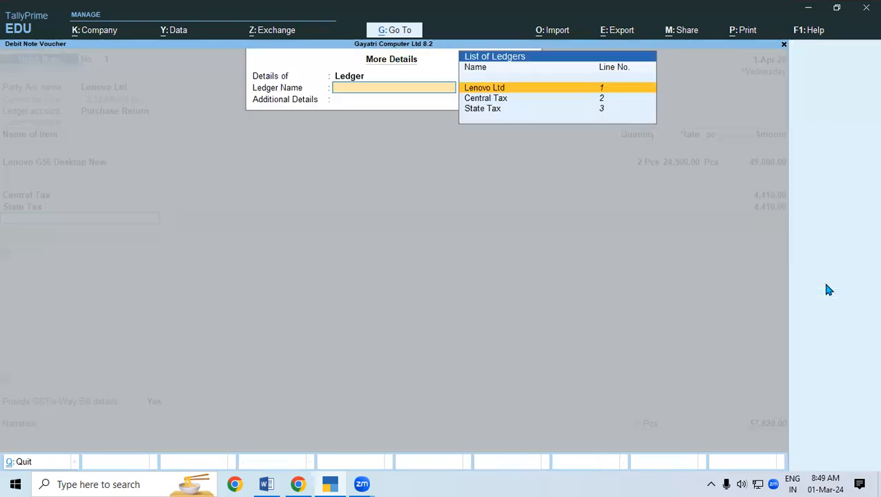
pyautogui.click(493, 90)
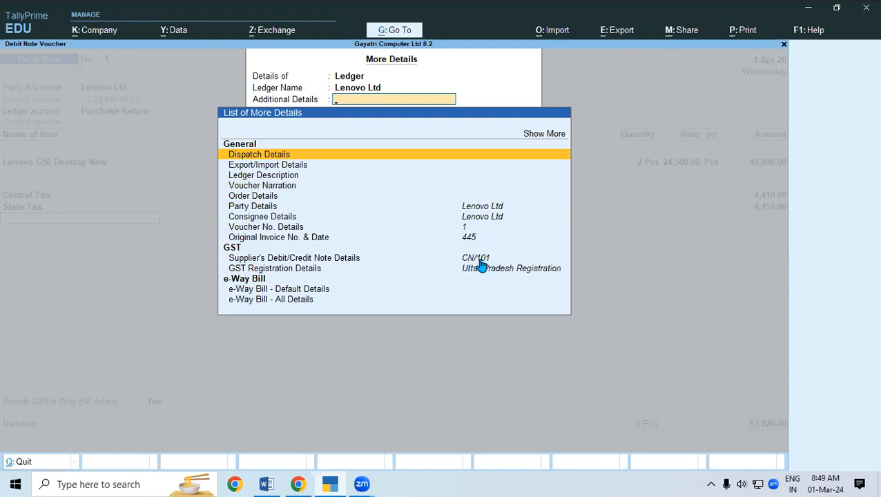
pyautogui.press('Return')
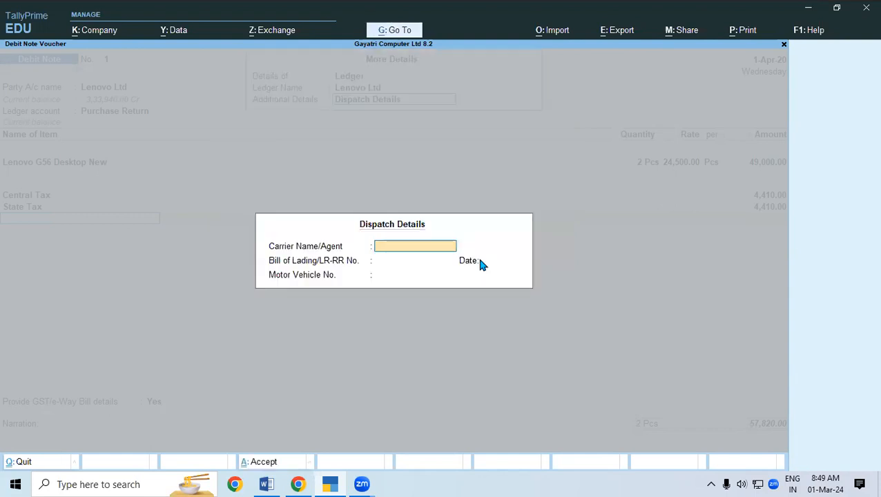
pyautogui.hotkey('ctrl', 'a')
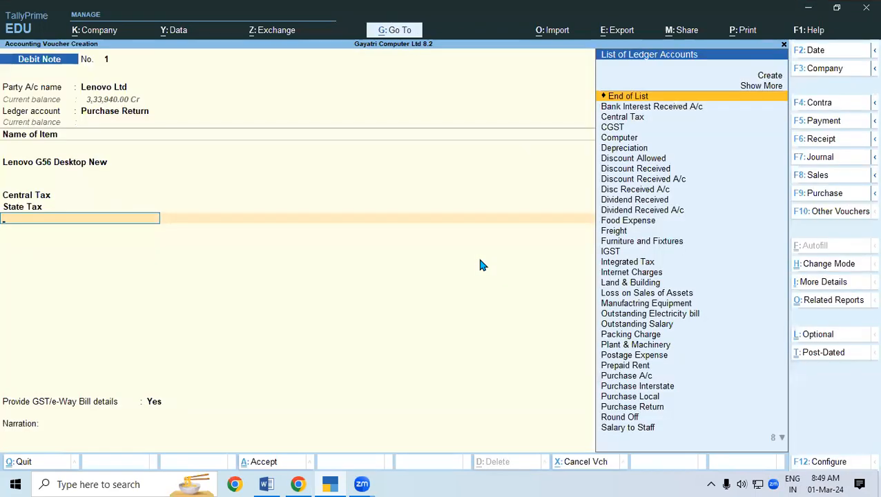
# Finish the ledger list and set Provide GST/e-Way Bill details to No
pyautogui.press('Return')
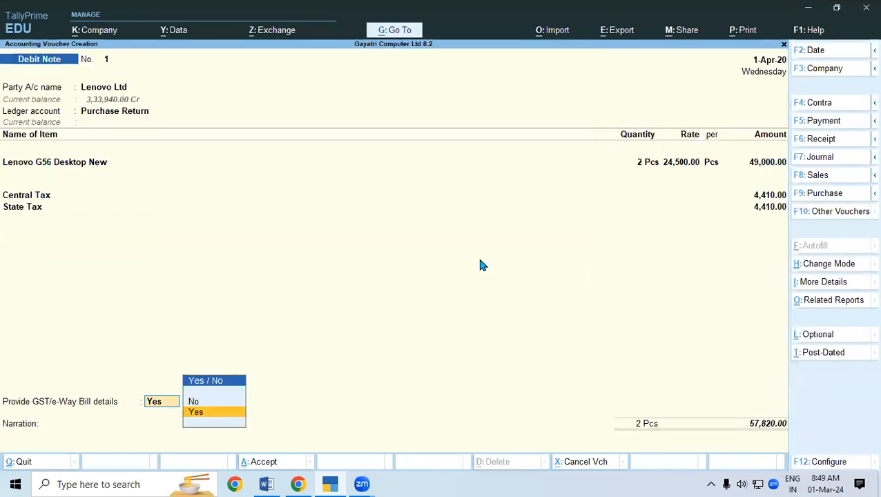
pyautogui.press('Up')
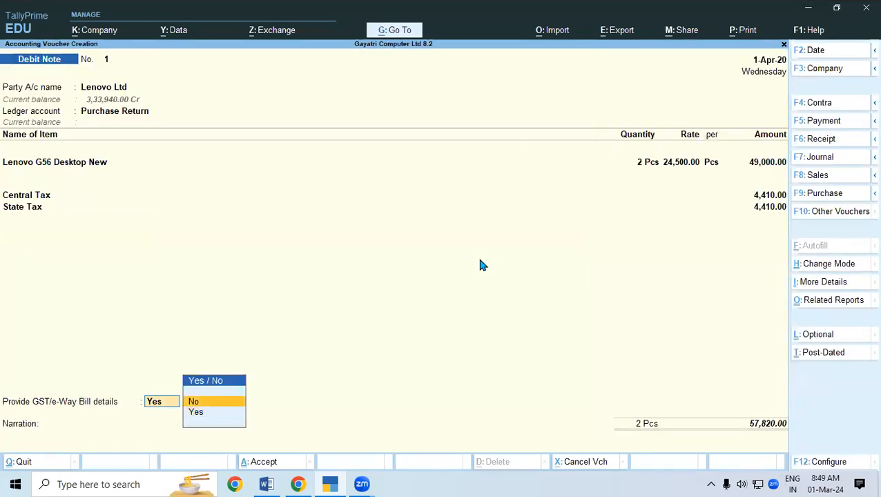
pyautogui.press('Return')
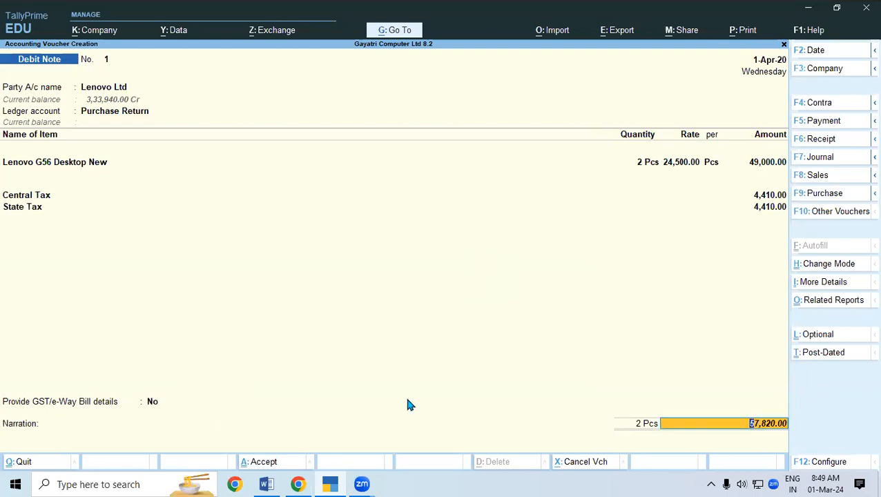
# Adjust the full debit note amount as Agst Ref against Lenovo Ltd's pending bill 445 and save the voucher
pyautogui.click(262, 462)
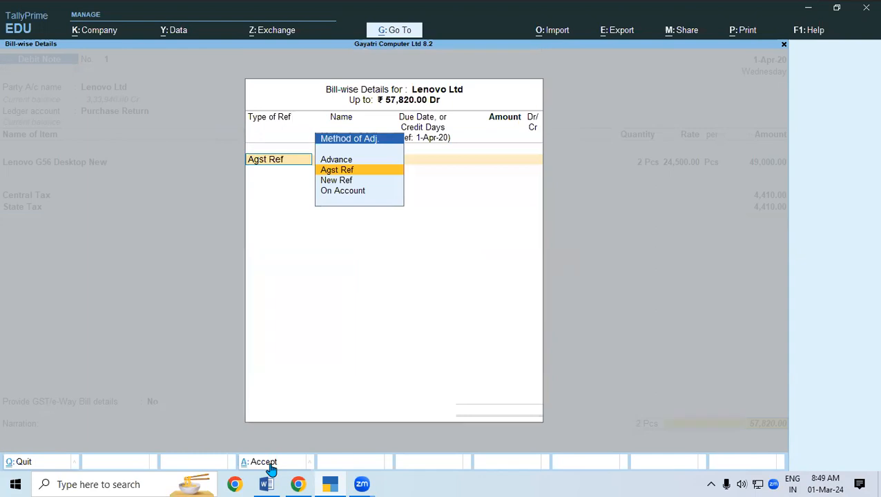
pyautogui.press('Up')
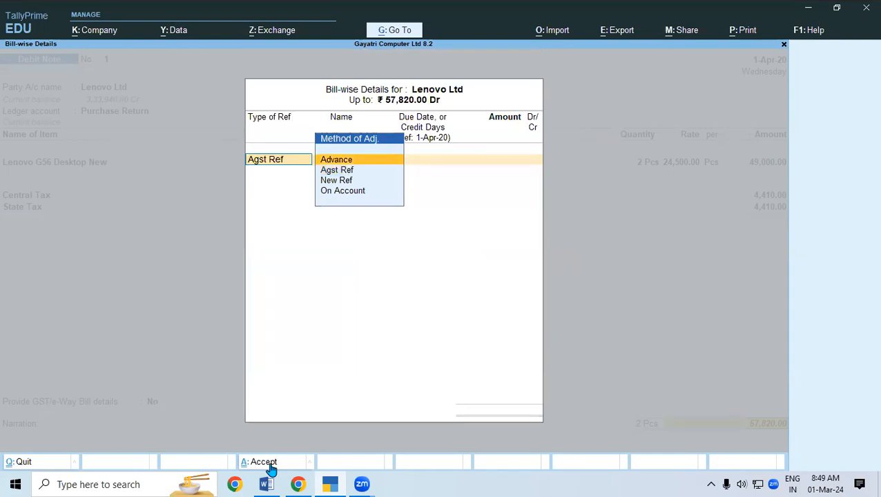
pyautogui.press('Down')
pyautogui.press('Down')
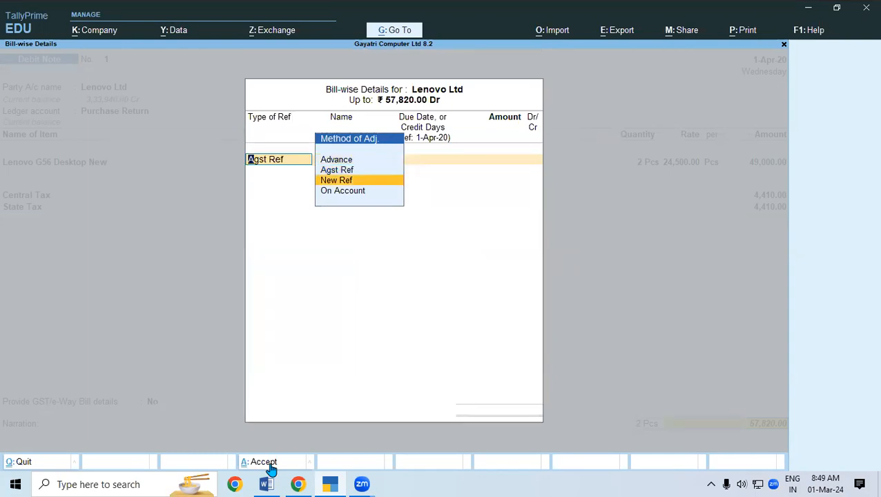
pyautogui.press('Up')
pyautogui.press('Return')
pyautogui.press('Down')
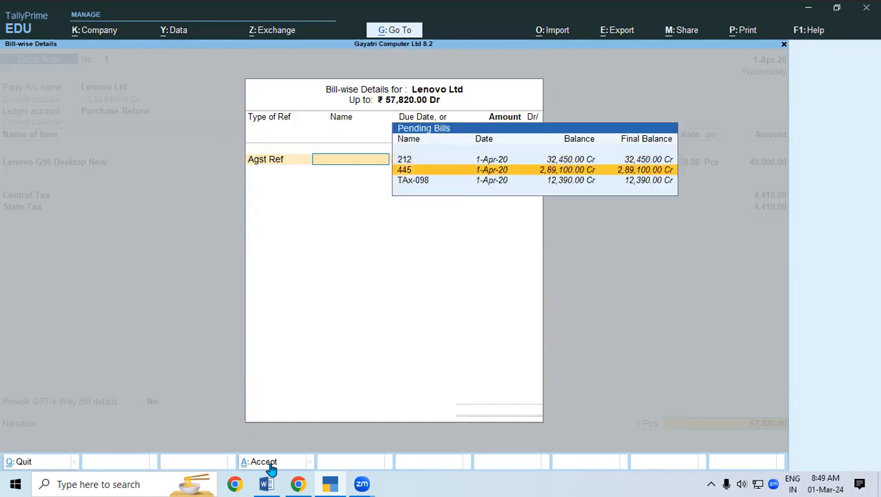
pyautogui.press('Return')
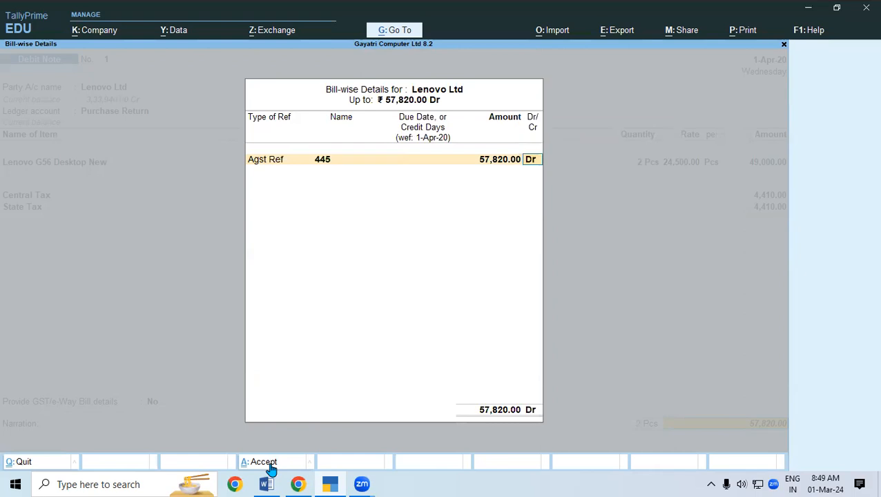
pyautogui.click(269, 462)
pyautogui.click(269, 462)
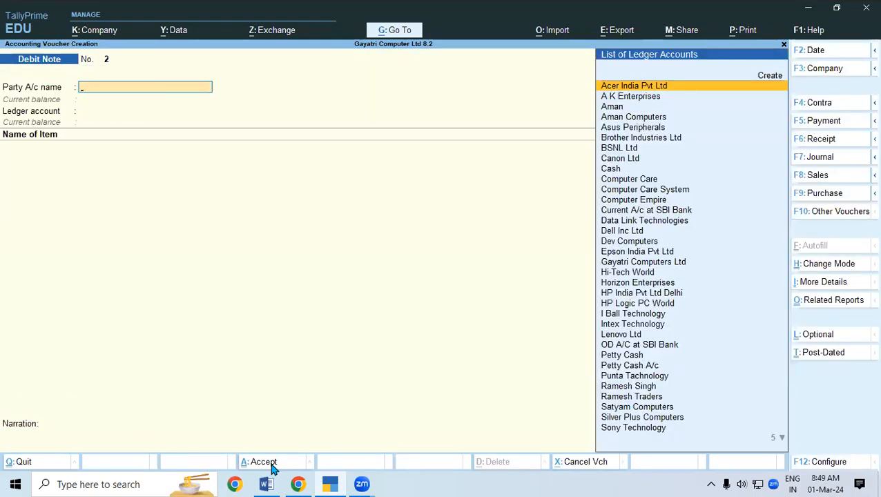
# Leave voucher entry and open the GSTR-2A Reconciliation from the GST reports
pyautogui.press('Escape')
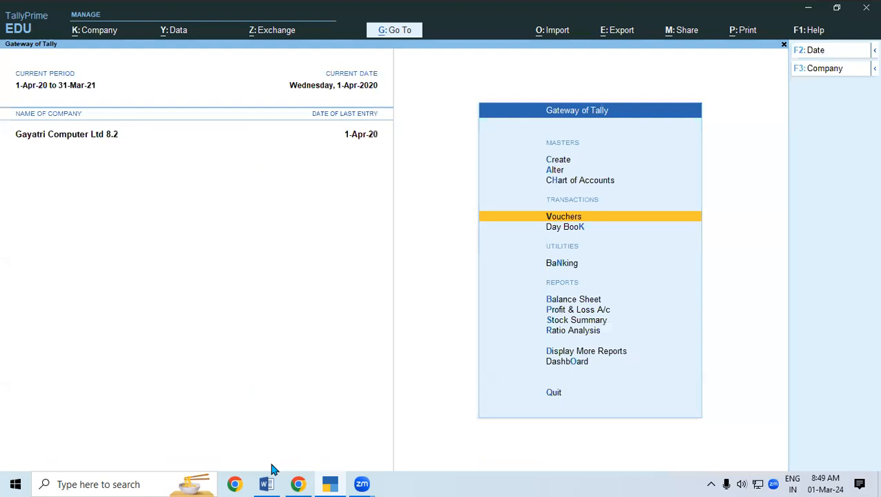
pyautogui.press('p')
pyautogui.press('d')
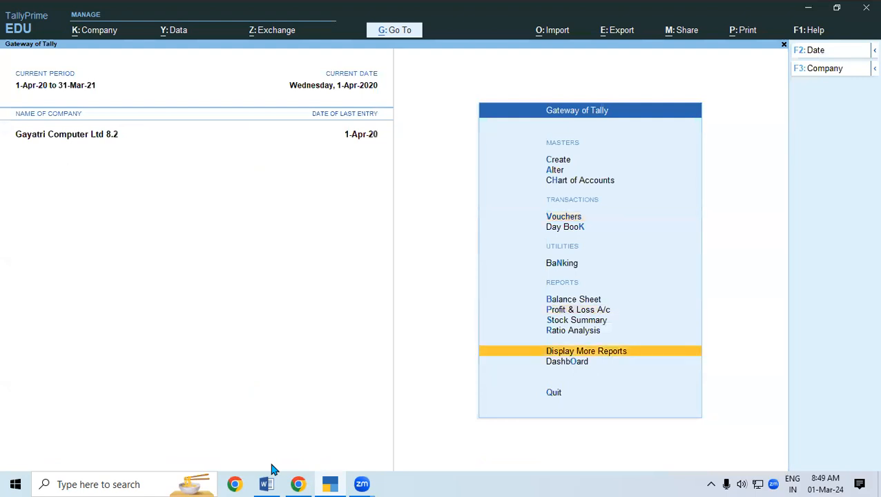
pyautogui.press('Return')
pyautogui.press('s')
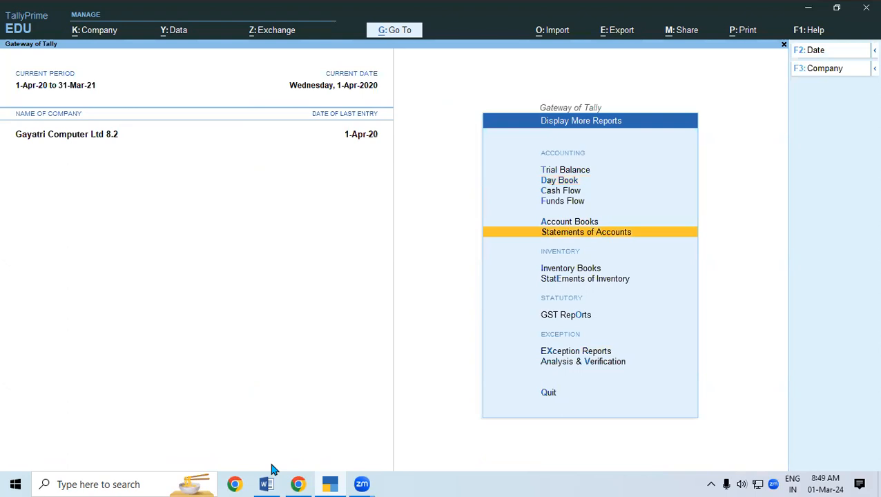
pyautogui.press('o')
pyautogui.press('Return')
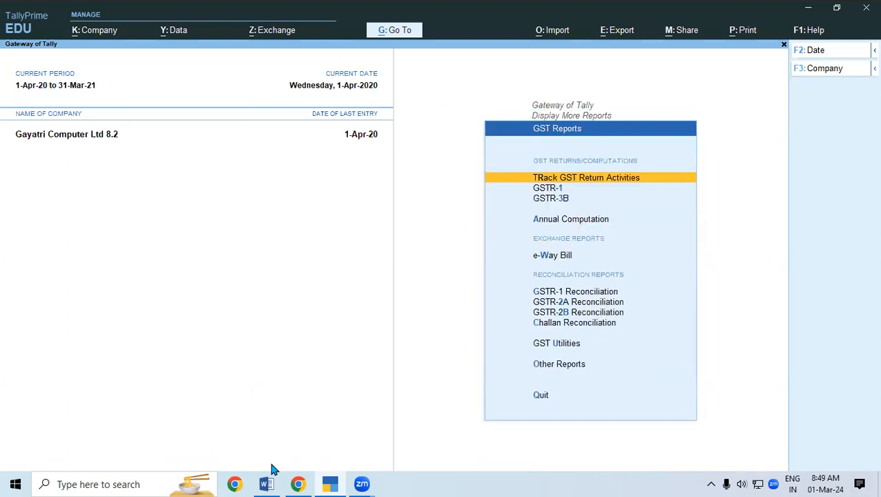
pyautogui.press('Down')
pyautogui.press('Down')
pyautogui.press('Down')
pyautogui.press('Down')
pyautogui.press('Down')
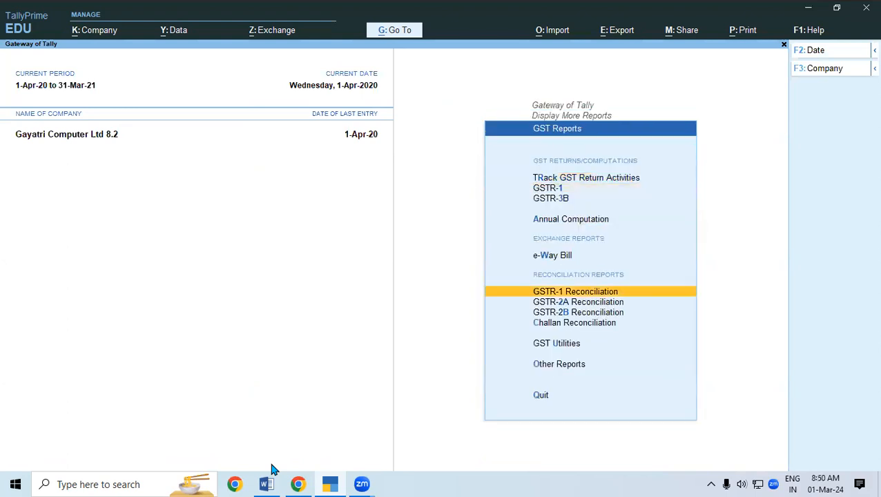
pyautogui.press('Down')
pyautogui.press('Return')
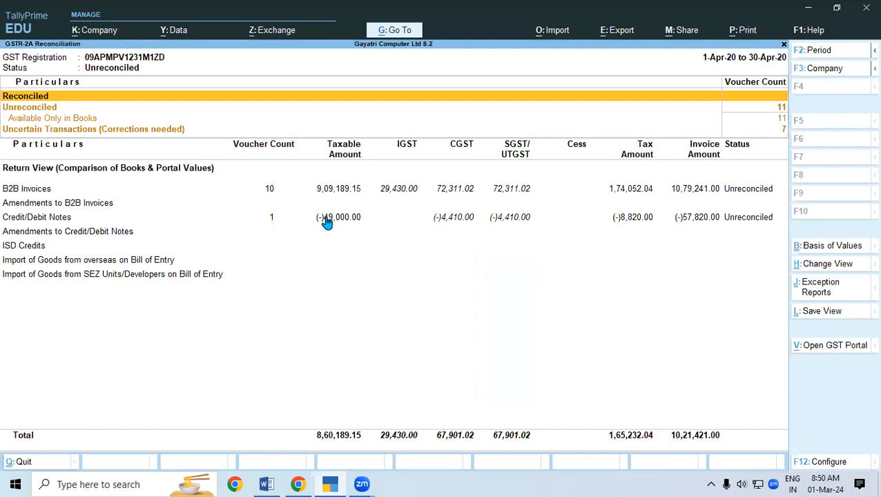
# Compare the B2B Invoices and Credit/Debit Notes rows in the GSTR-2A Reconciliation and exit to the Gateway of Tally
pyautogui.click(291, 223)
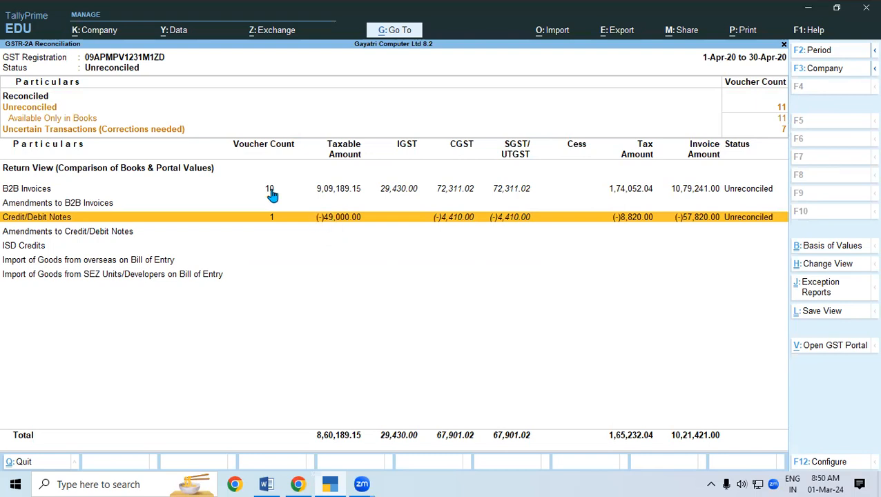
pyautogui.click(329, 193)
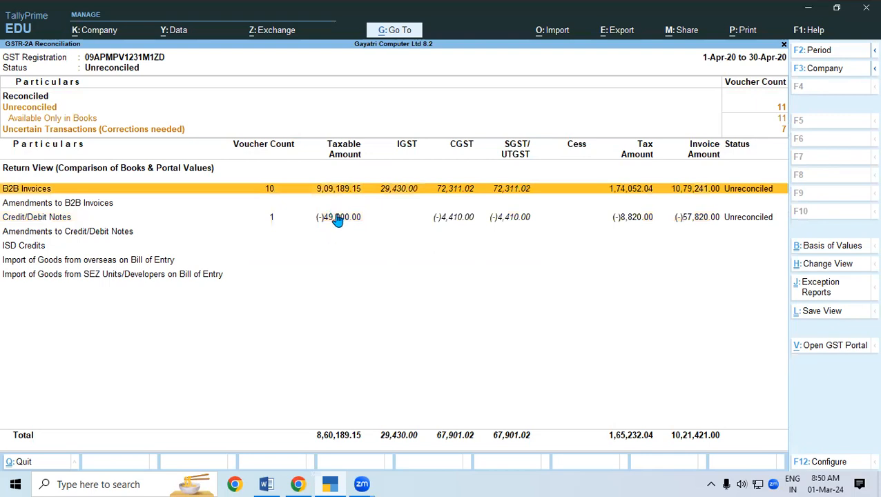
pyautogui.click(338, 219)
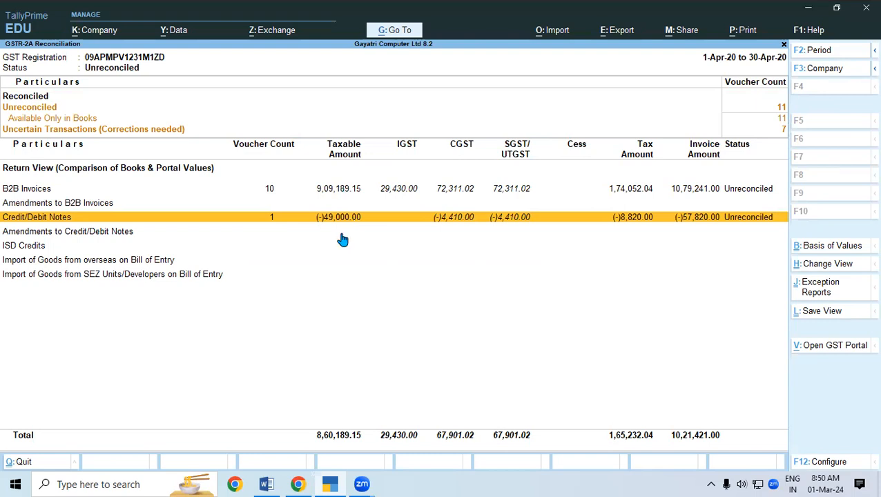
pyautogui.press('Escape')
pyautogui.press('Escape')
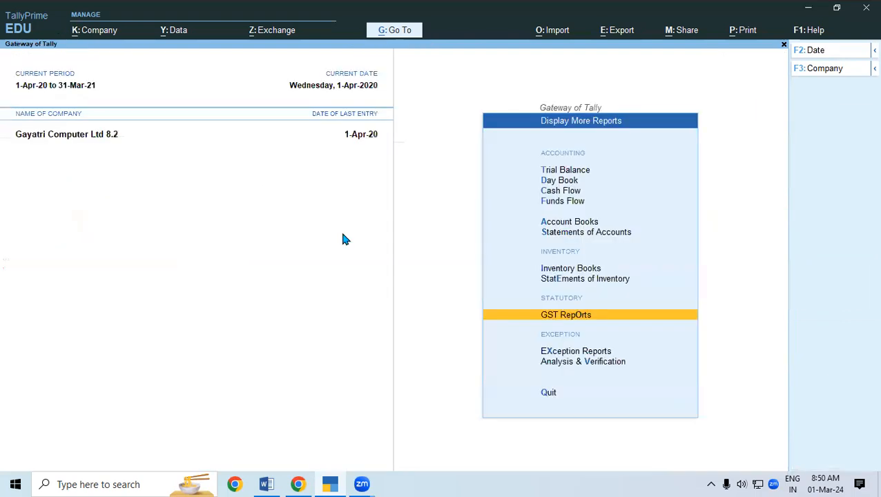
pyautogui.press('Escape')
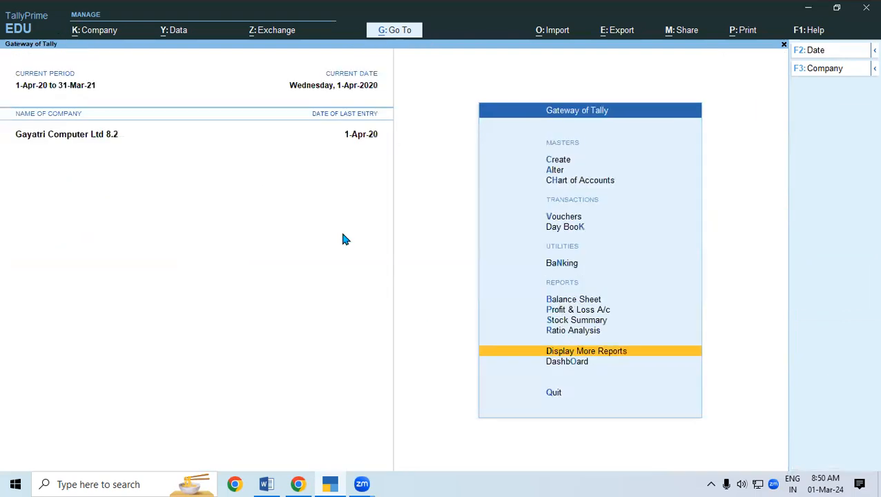
# Reopen the GSTR-2A Reconciliation, review its Credit/Debit Notes row again and return to the Gateway of Tally
pyautogui.click(544, 352)
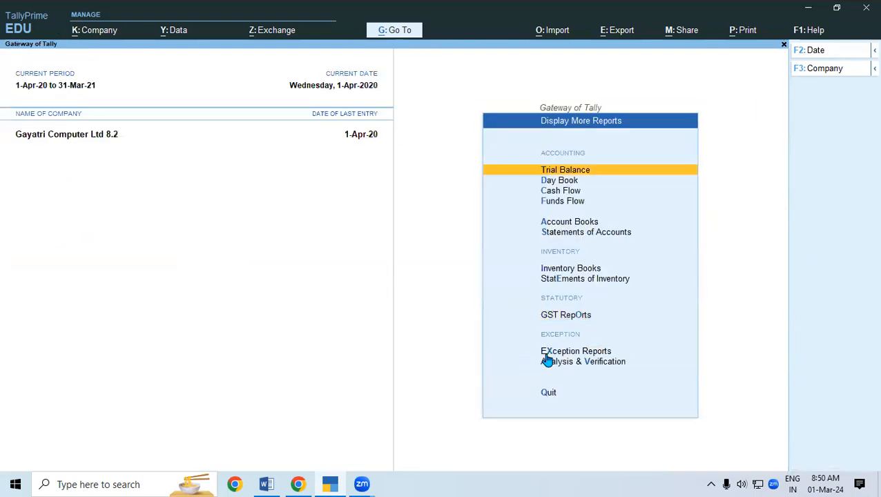
pyautogui.click(556, 317)
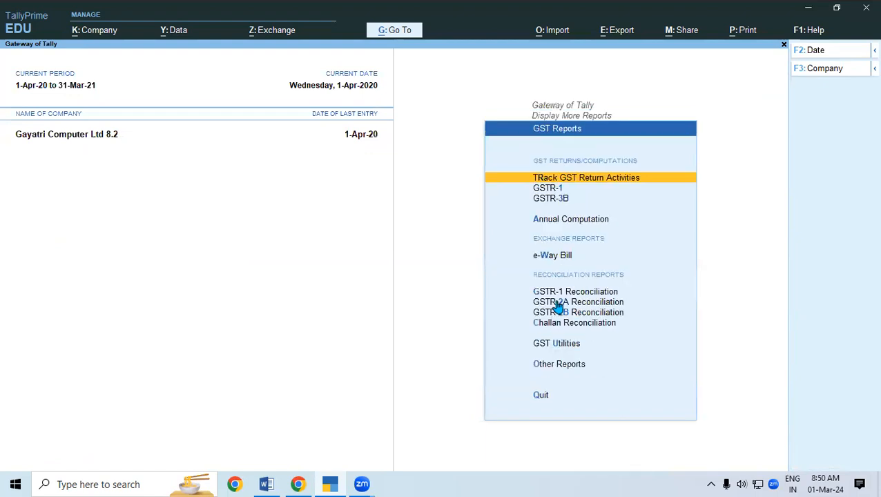
pyautogui.click(542, 301)
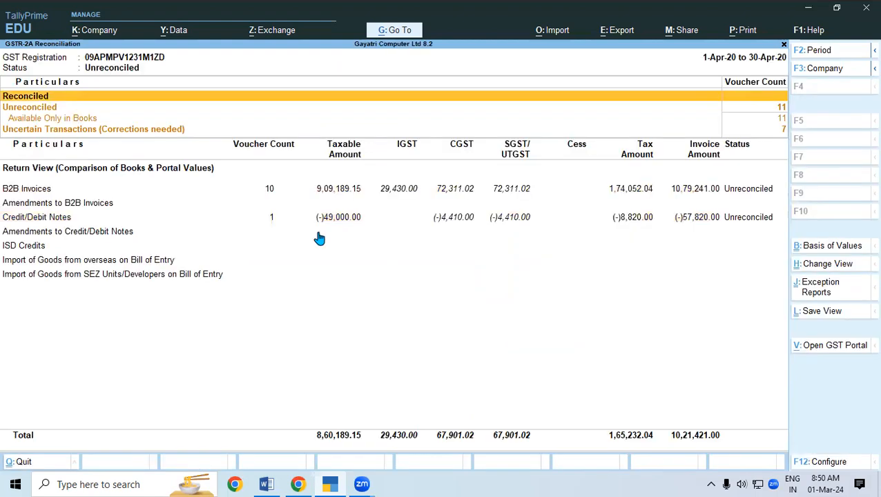
pyautogui.click(395, 220)
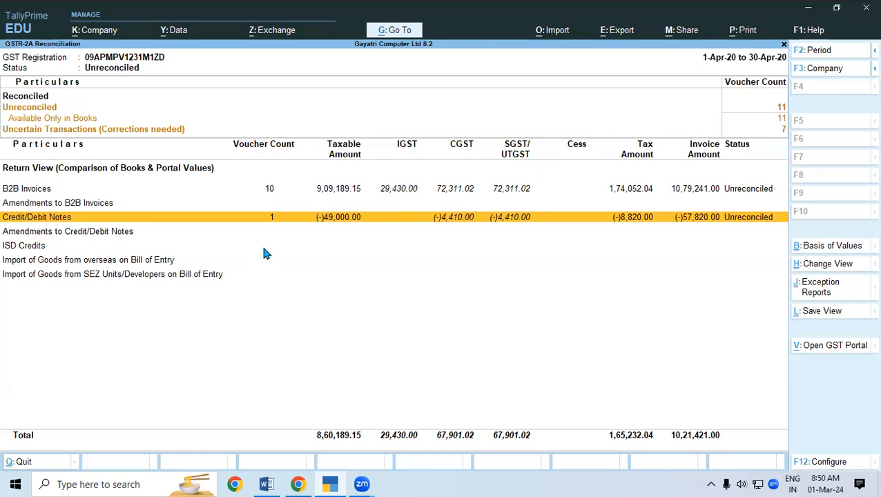
pyautogui.press('Escape')
pyautogui.press('Escape')
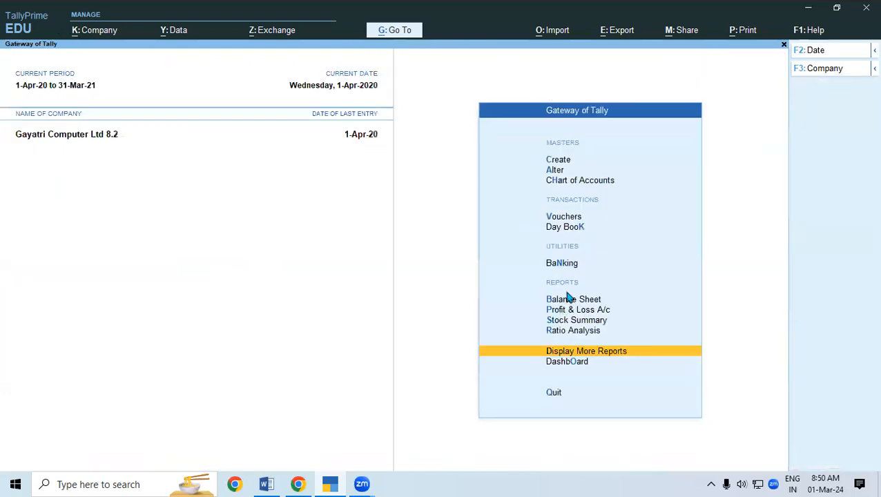
# Check the Lenovo Ltd debit note entry in the Day Book and close the report
pyautogui.click(558, 231)
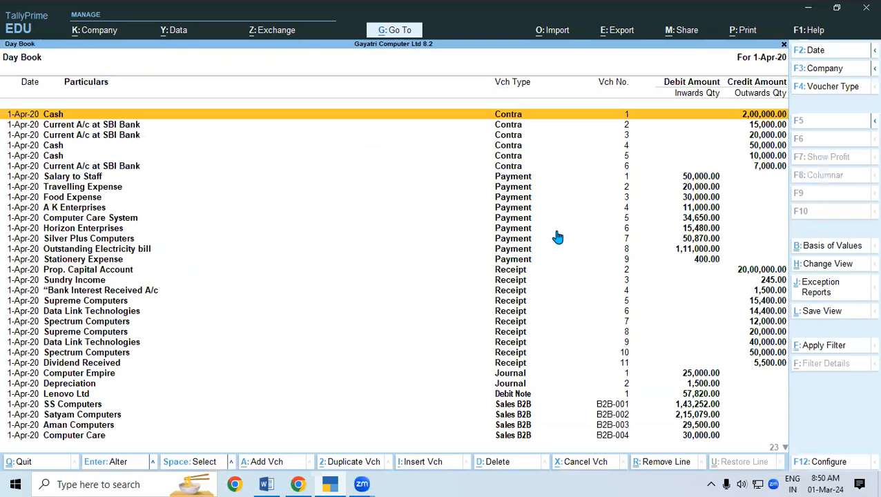
pyautogui.click(25, 461)
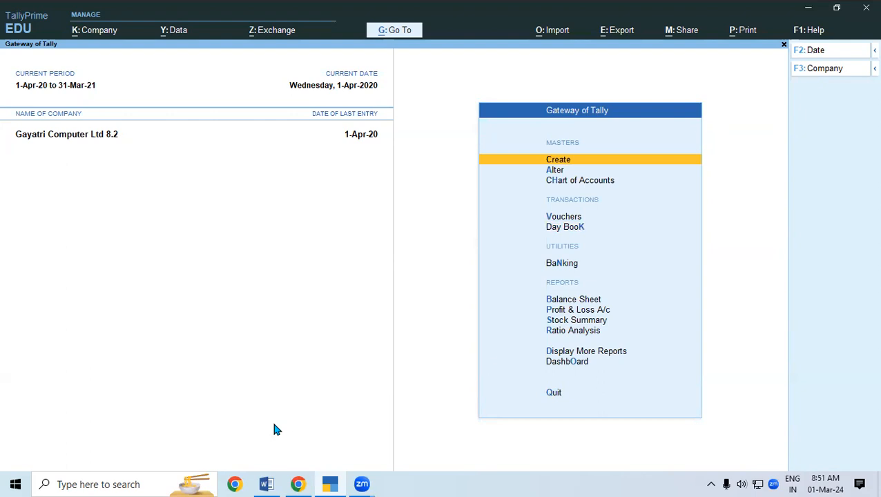
# Switch to the Word notes and read the Credit Note Voucher section, highlighting the words Credit Note Voucher and Liability
pyautogui.click(266, 484)
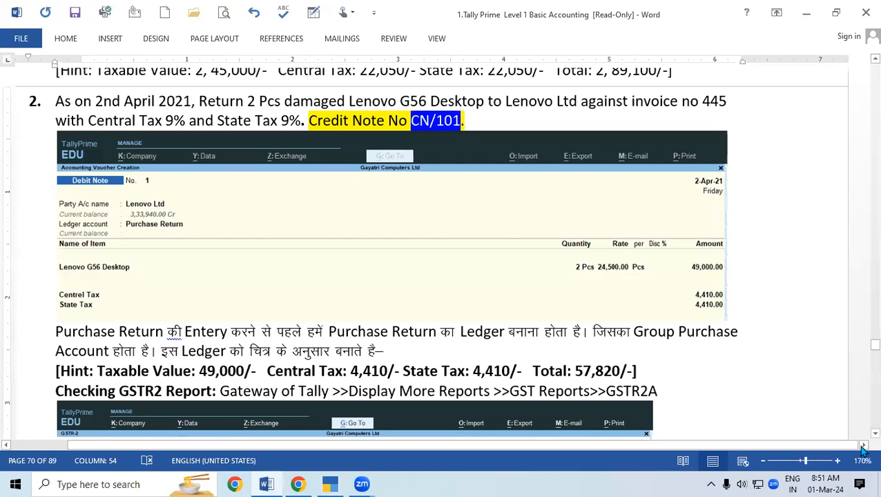
pyautogui.scroll(-1, 862, 439)
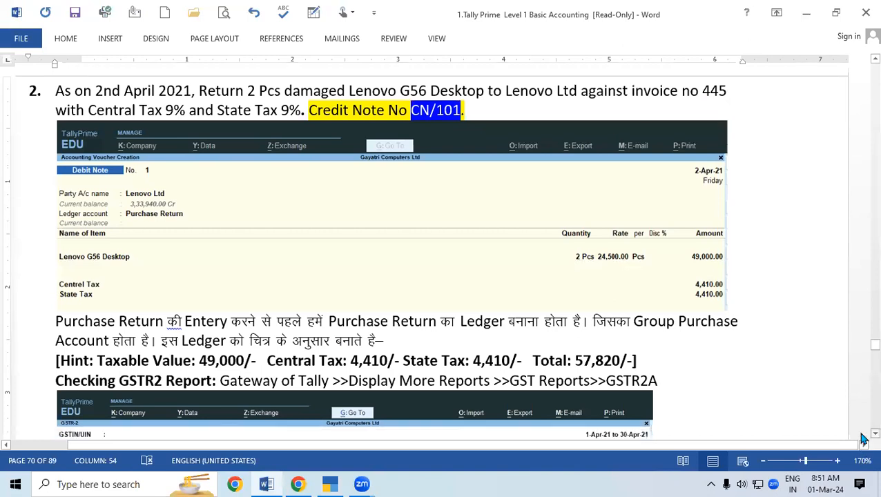
pyautogui.scroll(-3, 863, 439)
pyautogui.scroll(-9, 863, 439)
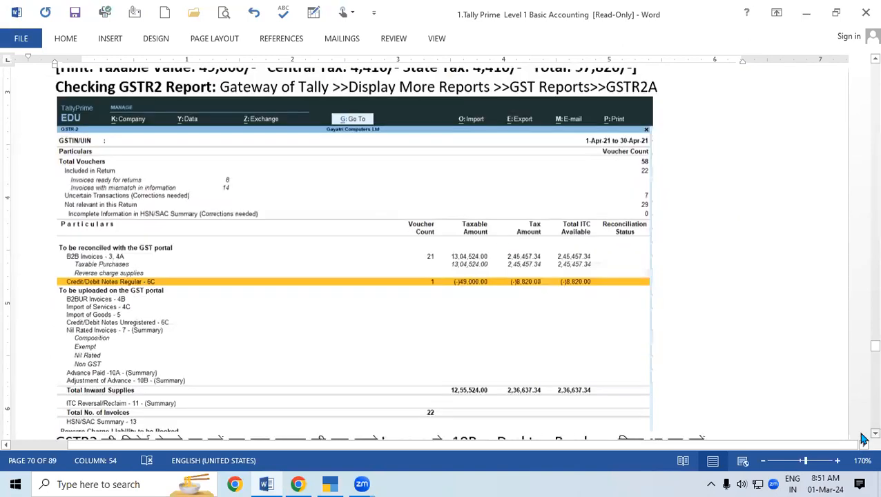
pyautogui.scroll(-7, 863, 439)
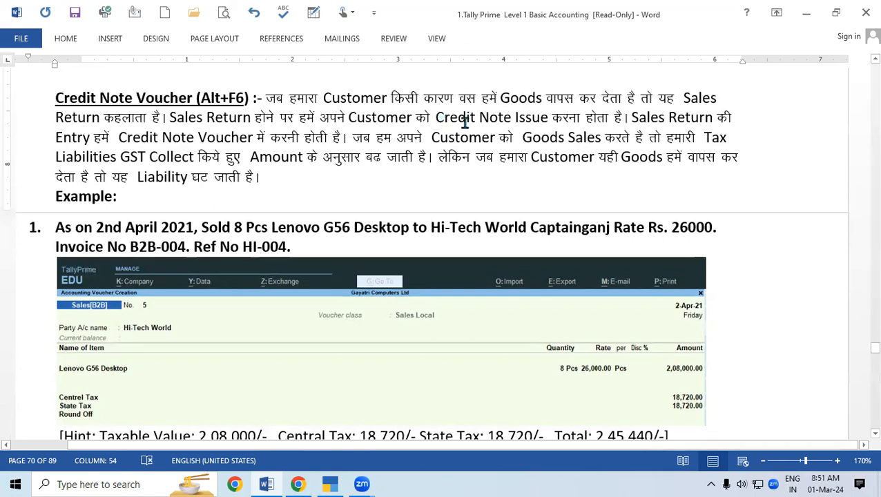
pyautogui.moveTo(121, 138); pyautogui.dragTo(236, 138)
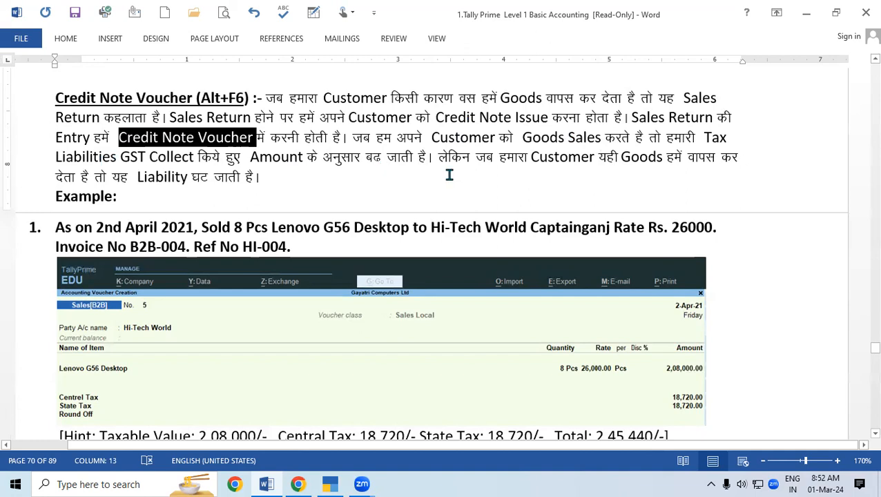
pyautogui.doubleClick(167, 179)
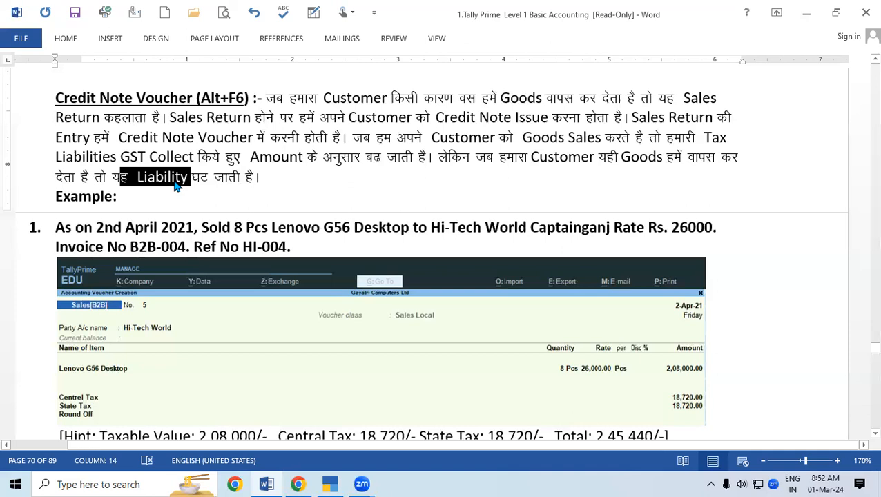
# Read sales example 1 in the notes and highlight the customer Hi-Tech World
pyautogui.click(160, 233)
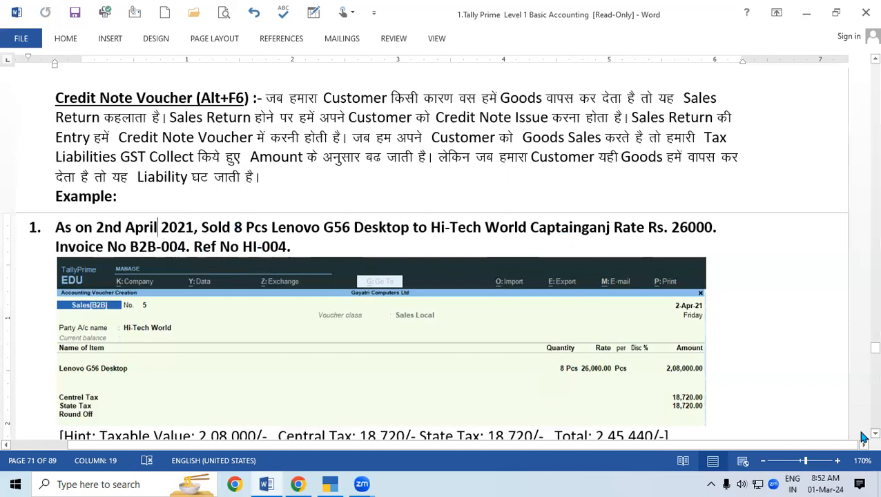
pyautogui.scroll(-1, 863, 437)
pyautogui.scroll(-2, 754, 353)
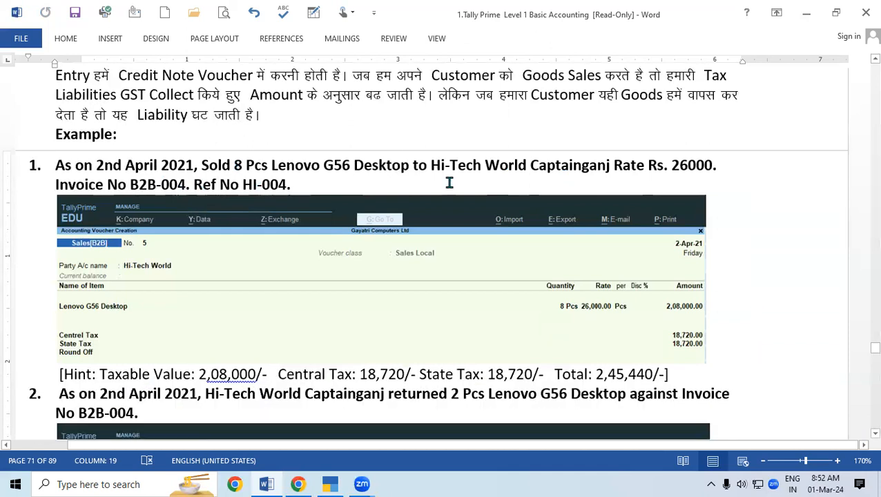
pyautogui.moveTo(431, 166); pyautogui.dragTo(504, 166)
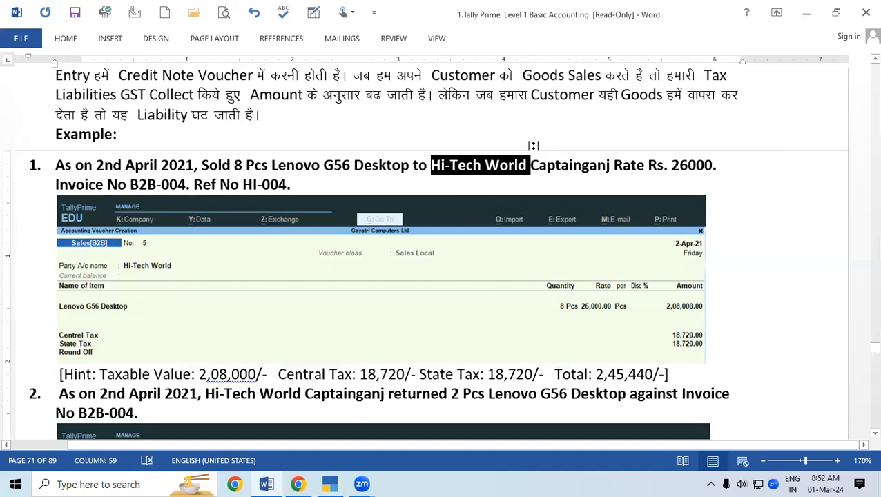
# Switch to TallyPrime and start a Sales B2B voucher with the Local voucher class
pyautogui.click(331, 483)
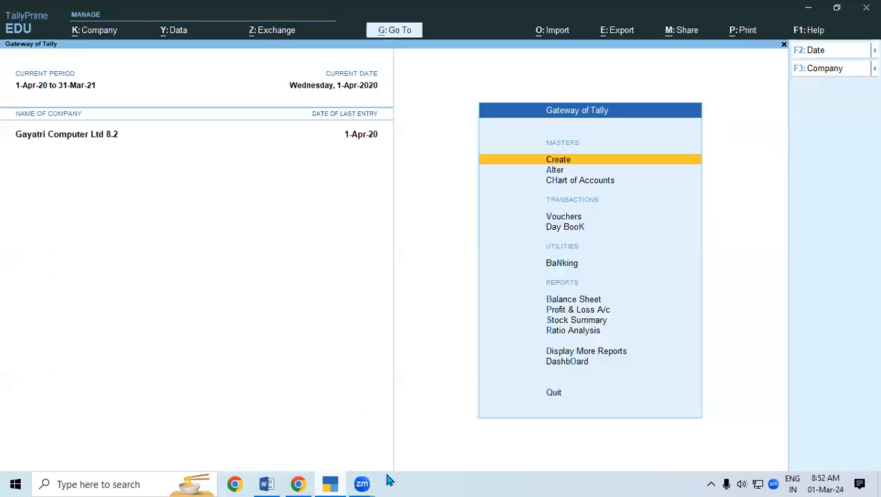
pyautogui.click(565, 220)
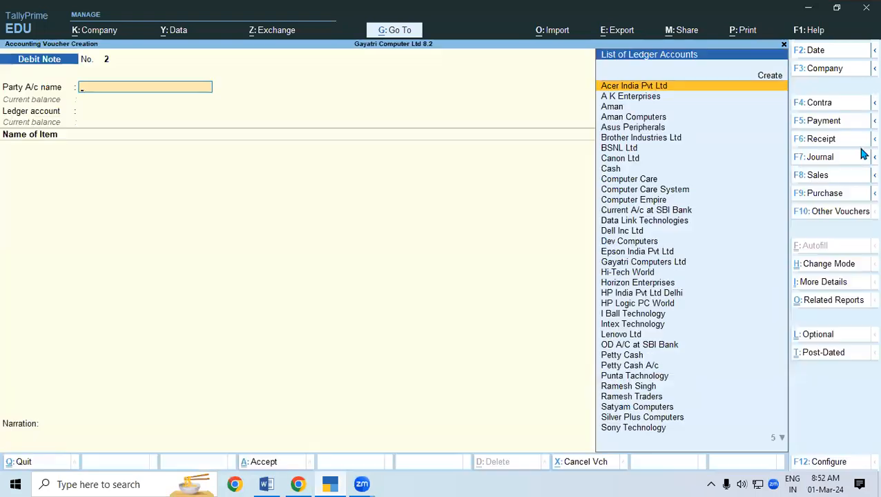
pyautogui.click(826, 177)
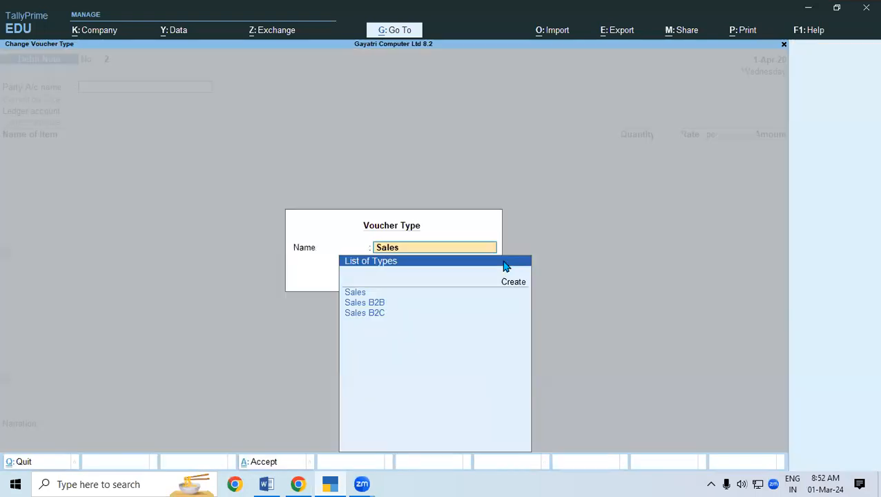
pyautogui.click(378, 304)
pyautogui.click(378, 304)
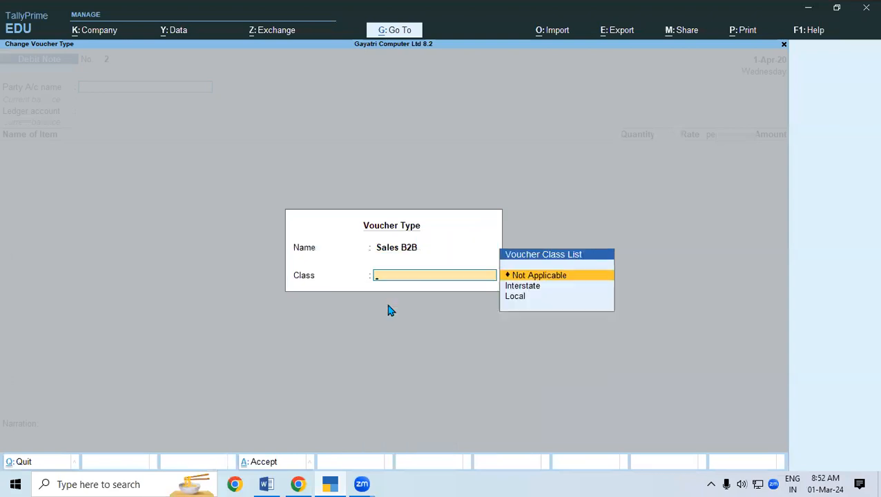
pyautogui.click(514, 297)
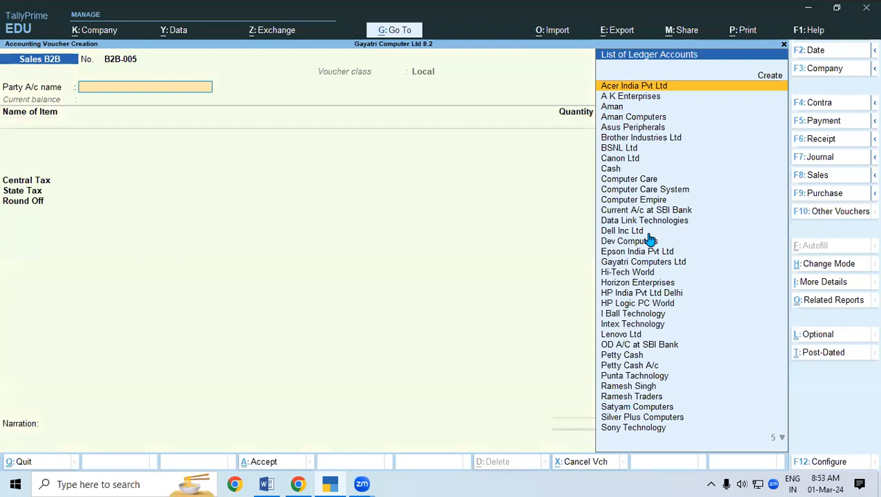
# Choose Hi-Tech World as the party, leave the dispatch details blank and accept the party details with Uttar Pradesh as place of supply
pyautogui.write('Hi')
pyautogui.press('Return')
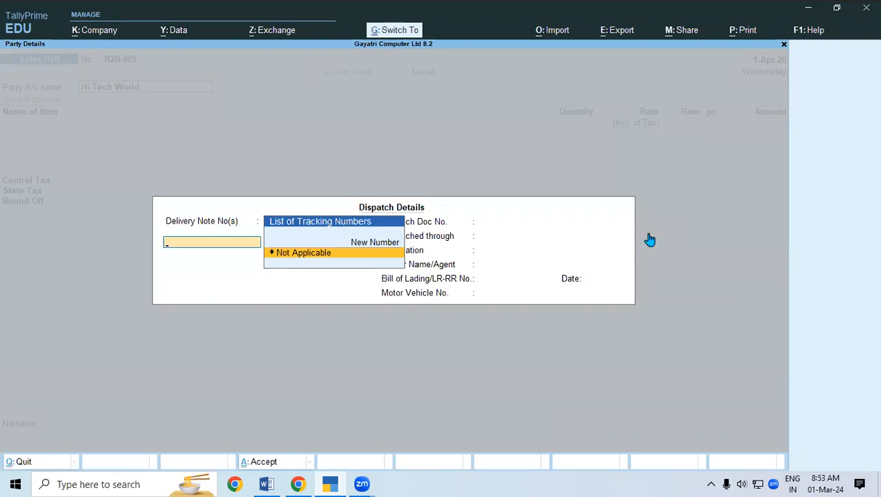
pyautogui.hotkey('ctrl', 'a')
pyautogui.press('Return')
pyautogui.press('Return')
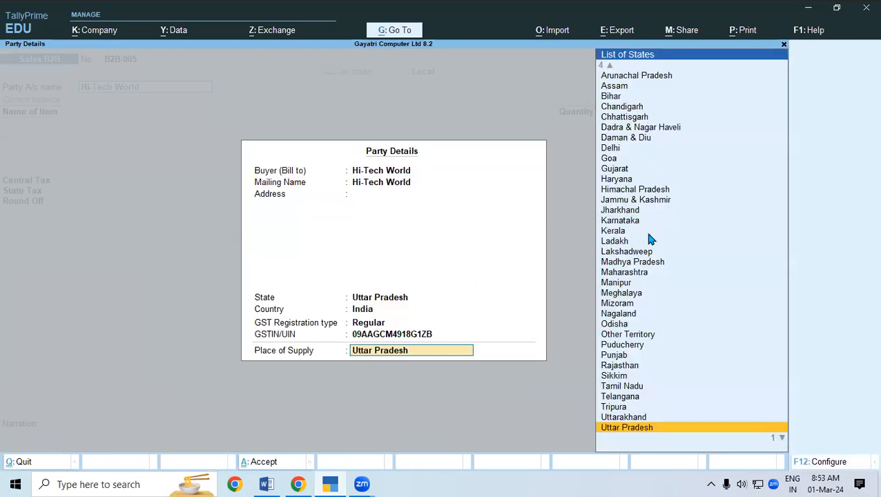
pyautogui.press('Return')
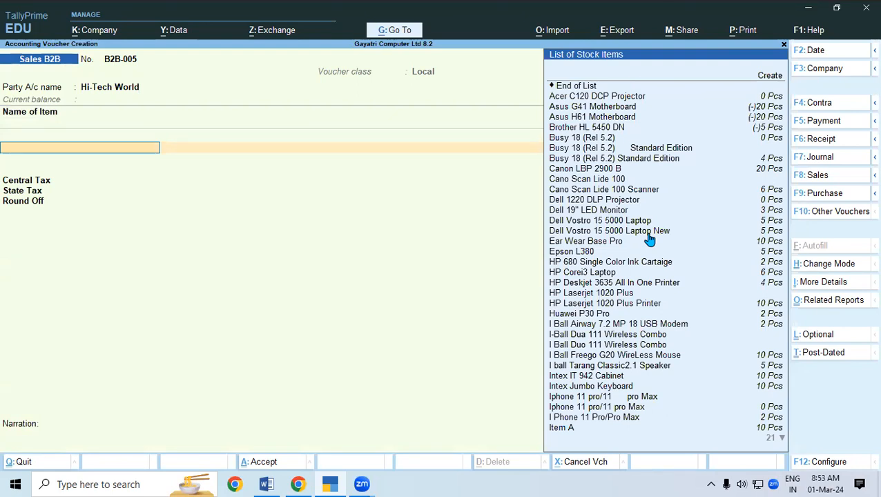
# Add the item Lenovo G56 Desktop New to the sales voucher, with tracking number Not Applicable and Shop as the godown
pyautogui.write('Le')
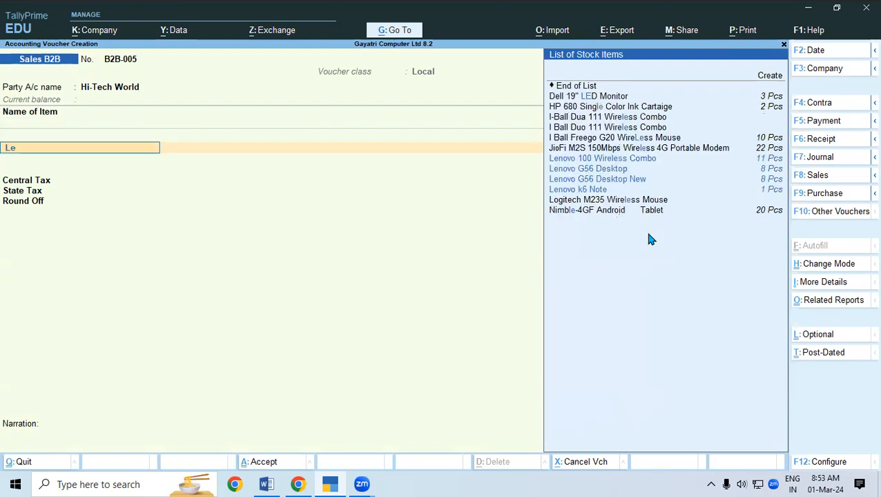
pyautogui.press('Down')
pyautogui.press('Down')
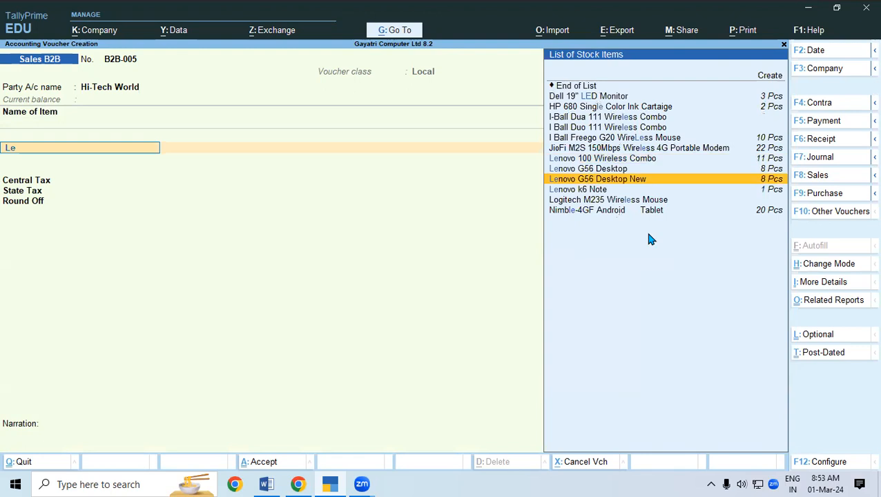
pyautogui.press('Return')
pyautogui.press('Return')
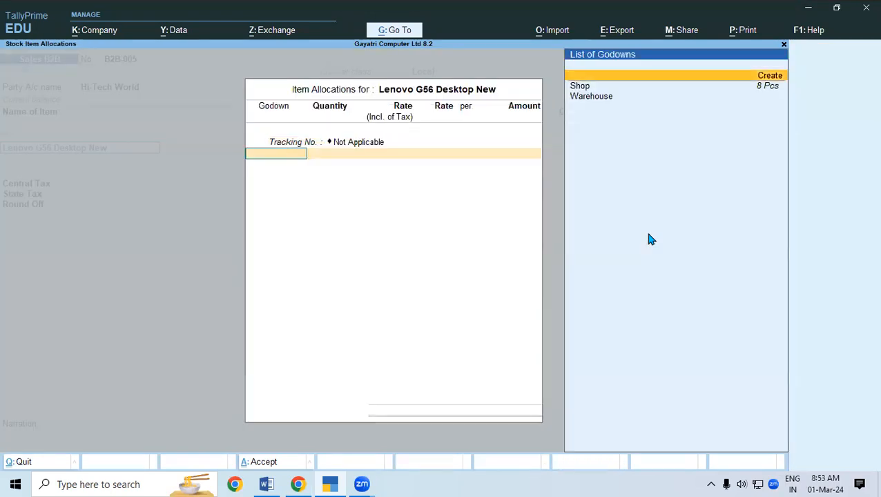
pyautogui.press('Return')
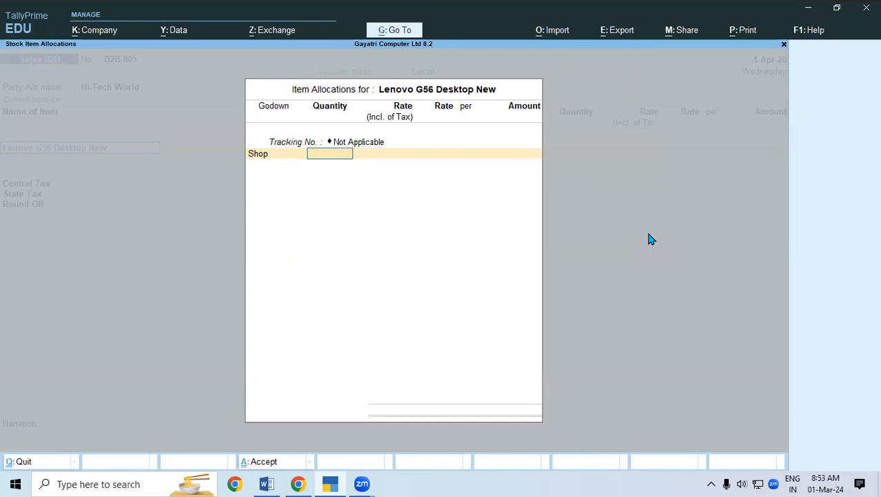
# Check sales example 1 in the Word notes, then return to TallyPrime and allocate 8 Pcs at a rate of 26,000 per piece
pyautogui.hotkey('alt', 'Tab')
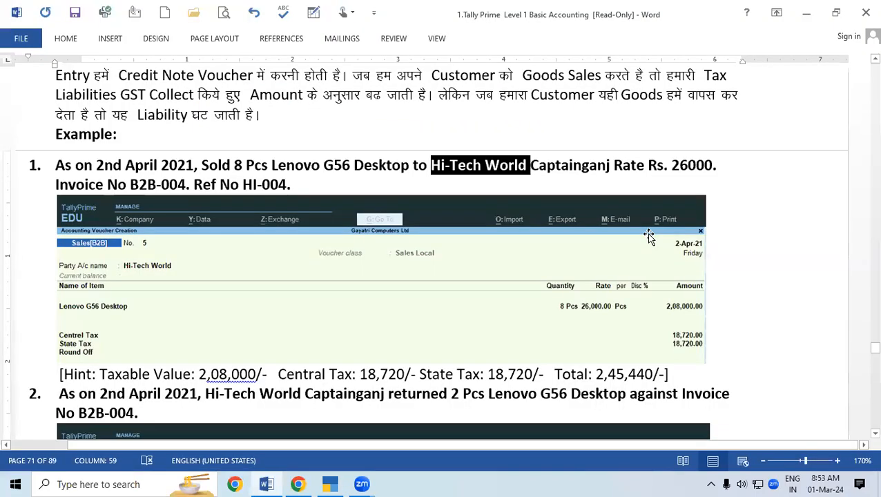
pyautogui.hotkey('alt', 'Tab')
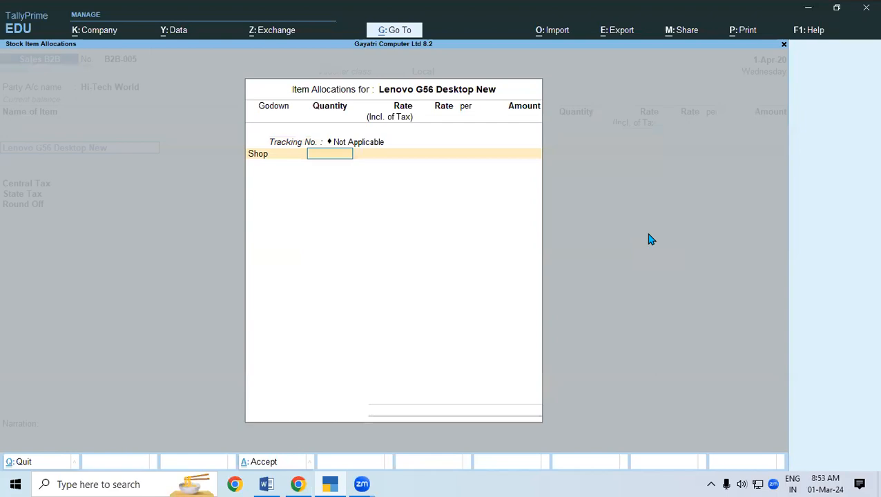
pyautogui.write('8 Pcs')
pyautogui.press('Return')
pyautogui.press('Return')
pyautogui.write('26000')
pyautogui.press('Return')
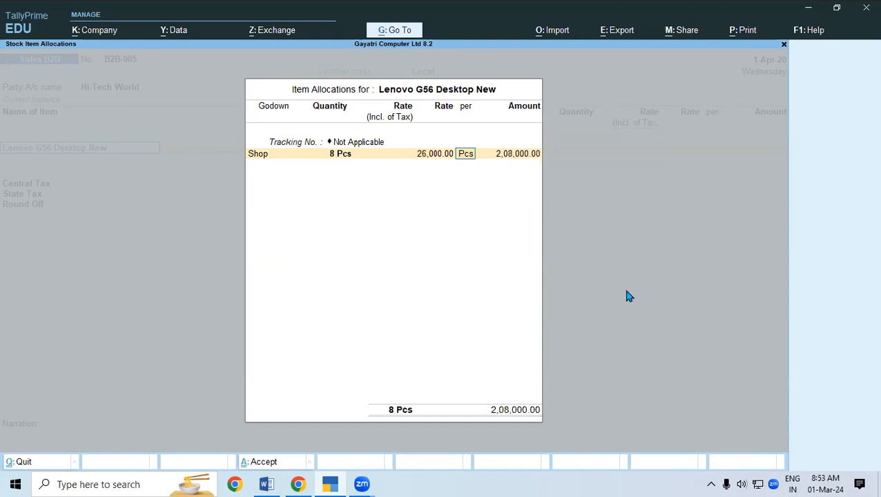
pyautogui.press('Return')
pyautogui.press('ctrl')
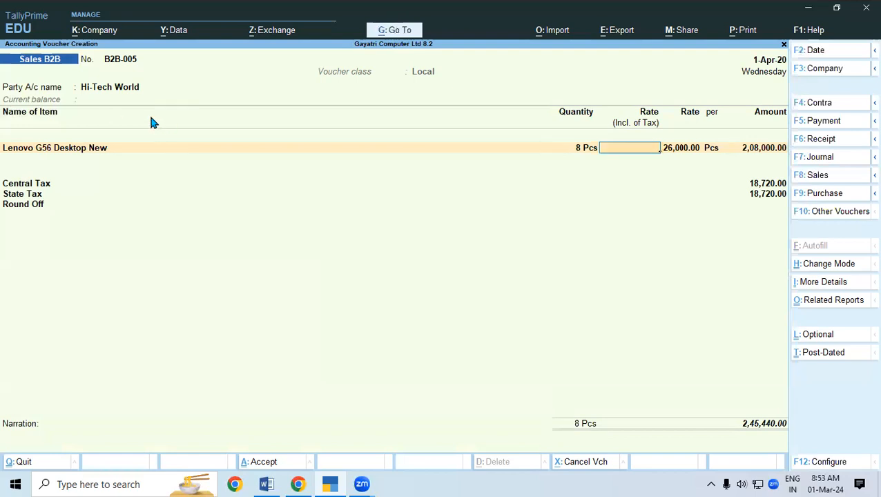
# Save the Hi-Tech World sales voucher, declining e-Way Bill generation and skipping the printout
pyautogui.click(261, 461)
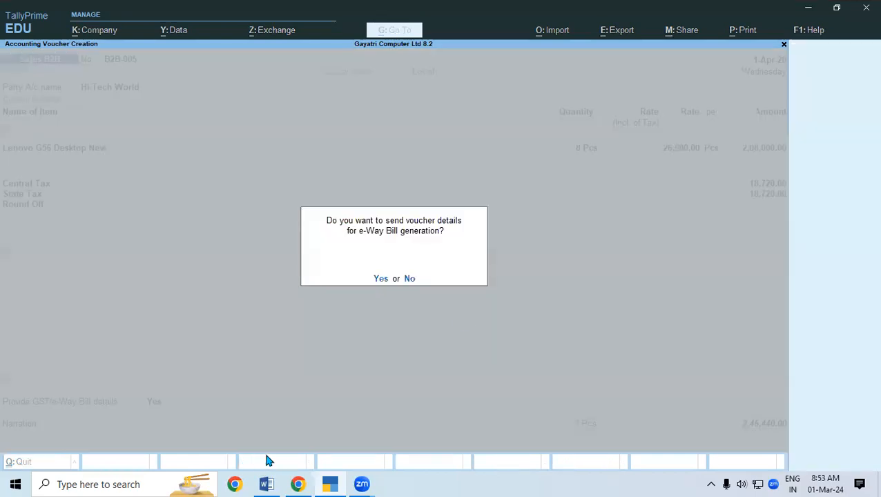
pyautogui.click(408, 279)
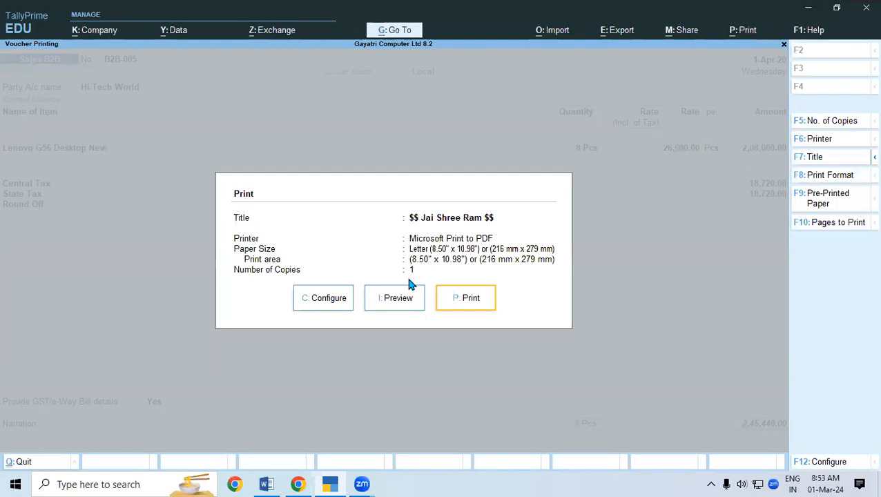
pyautogui.press('Escape')
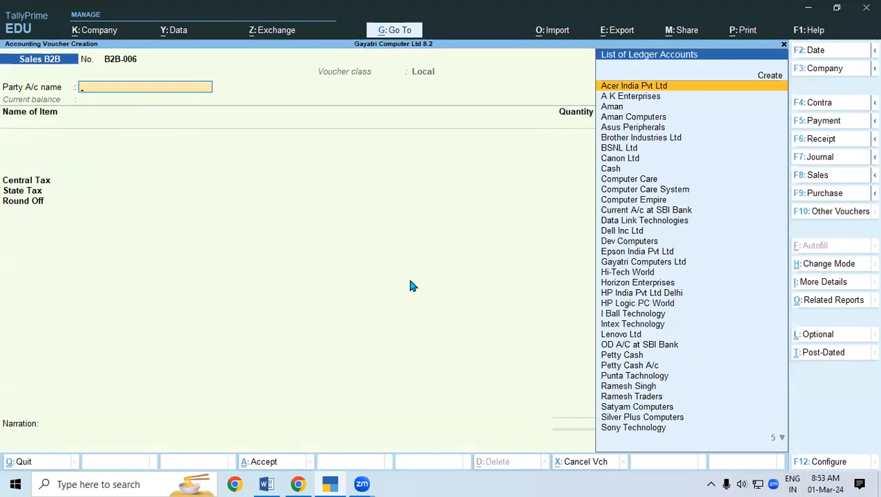
# Start a Credit Note voucher and choose Hi-Tech World as the party
pyautogui.click(830, 212)
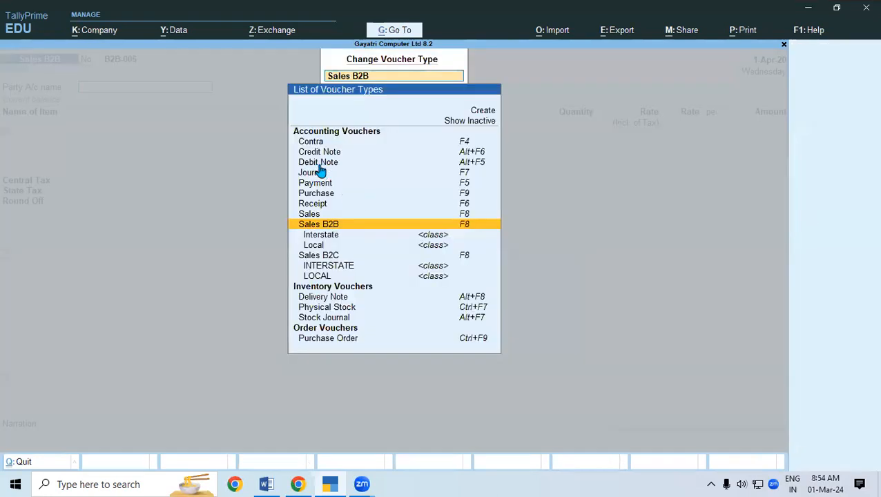
pyautogui.click(471, 157)
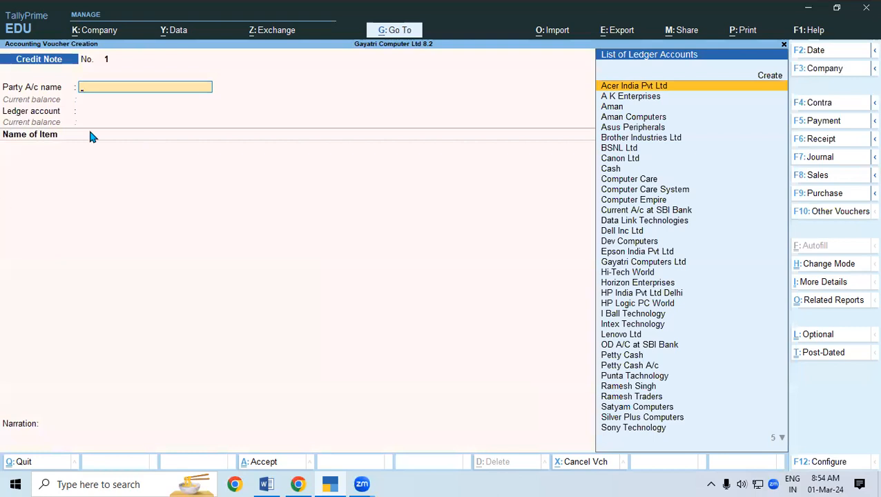
pyautogui.write('Hi')
pyautogui.press('Return')
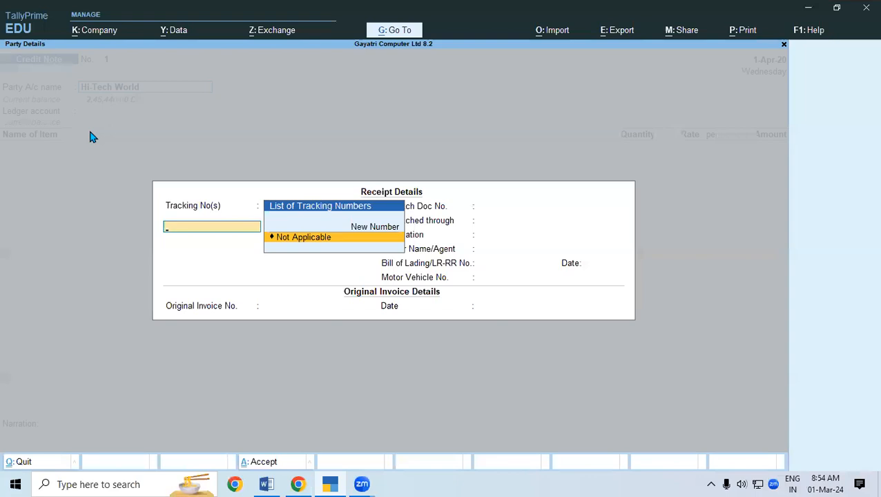
# Leave tracking and dispatch details unfilled, enter original invoice B2B-004 dated 1-Apr-20, and accept the Hi-Tech World party details
pyautogui.press('Return')
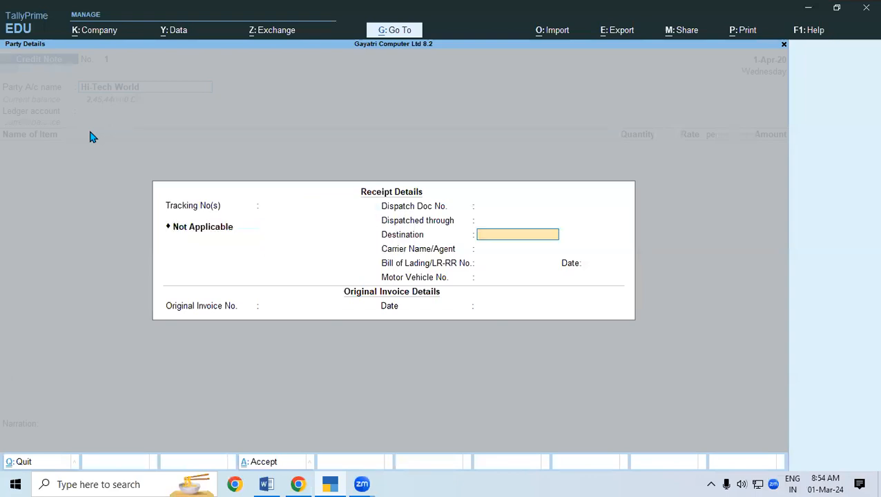
pyautogui.press('Return')
pyautogui.press('Return')
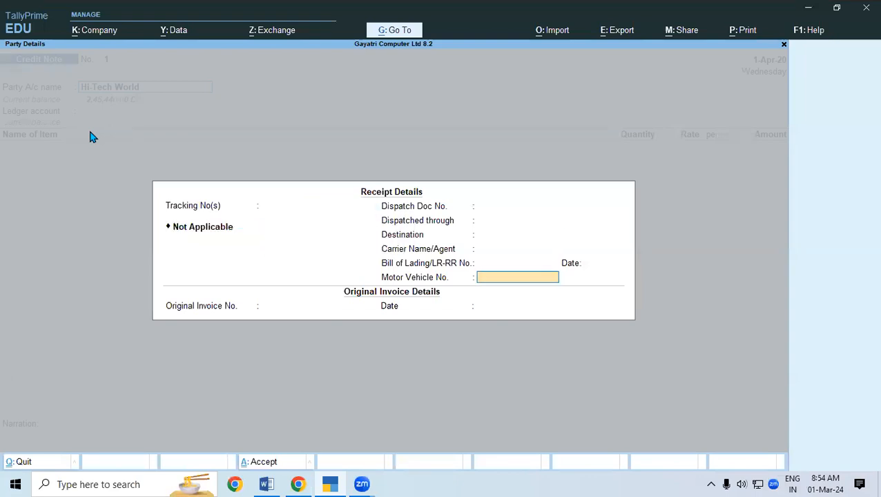
pyautogui.press('Return')
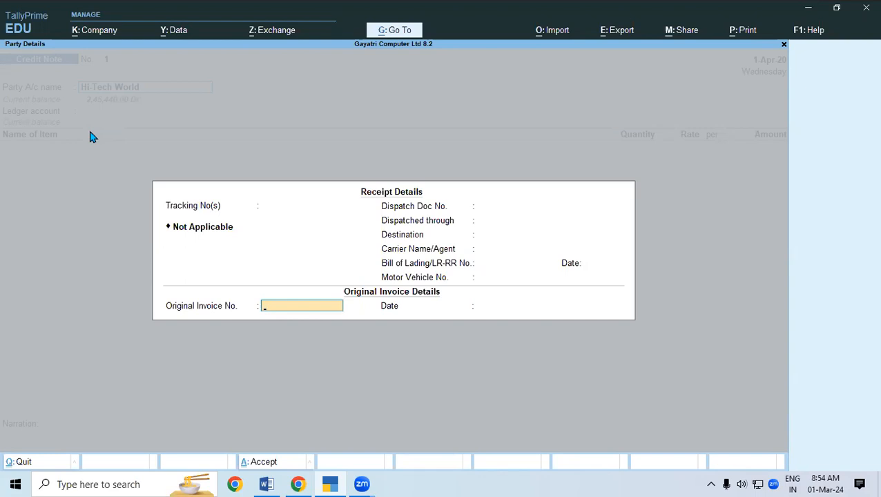
pyautogui.write('B2B-004')
pyautogui.press('Return')
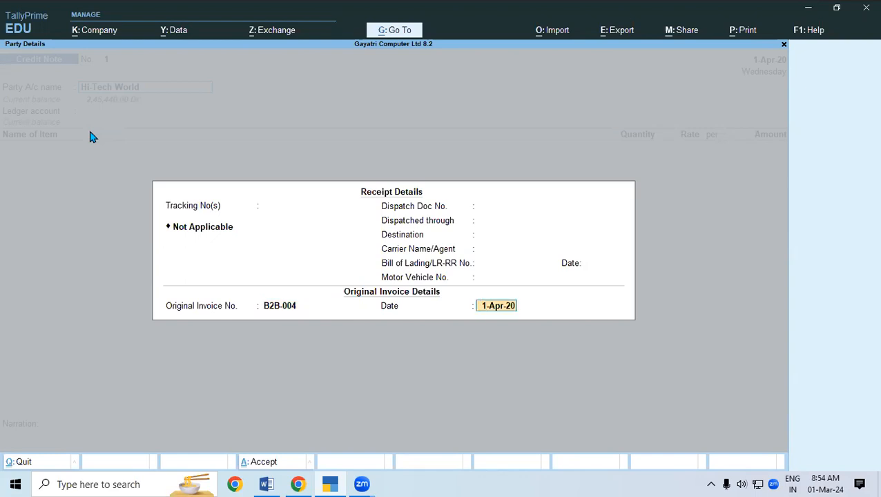
pyautogui.press('Return')
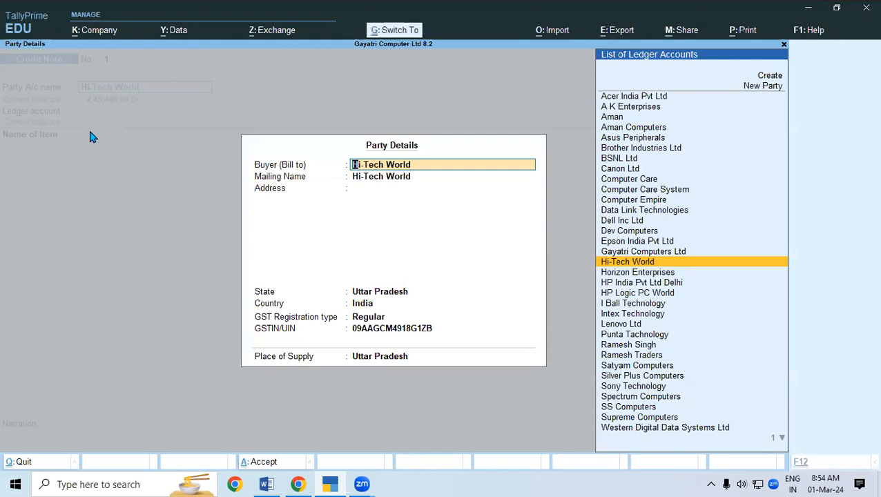
pyautogui.hotkey('ctrl', 'a')
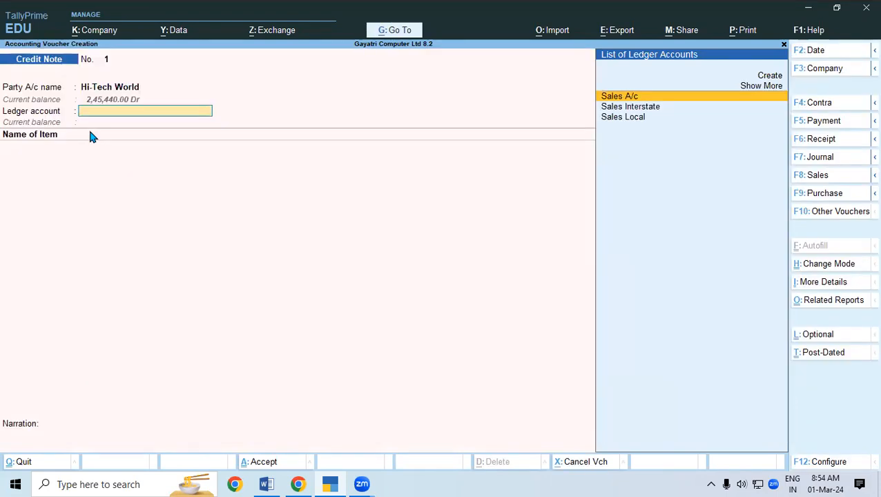
# Create a Sales Return ledger under Sales Accounts with GST applicable and use it as the credit note's ledger account
pyautogui.hotkey('alt', 'c')
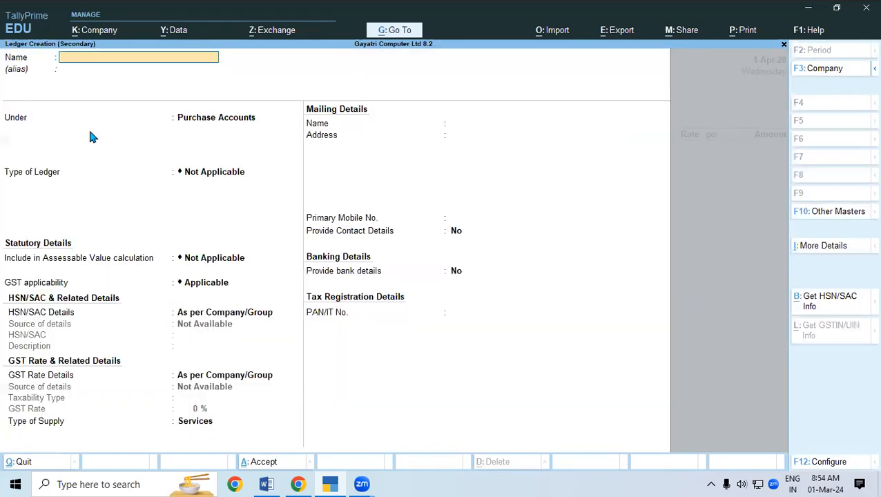
pyautogui.write('SA')
pyautogui.press('BackSpace')
pyautogui.write('ales Return')
pyautogui.press('Return')
pyautogui.press('Return')
pyautogui.write('Sa')
pyautogui.press('Return')
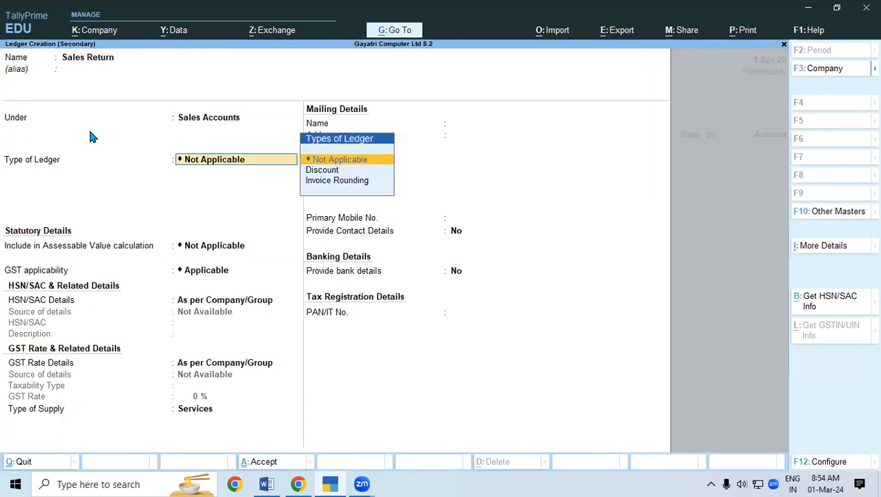
pyautogui.press('Return')
pyautogui.press('Return')
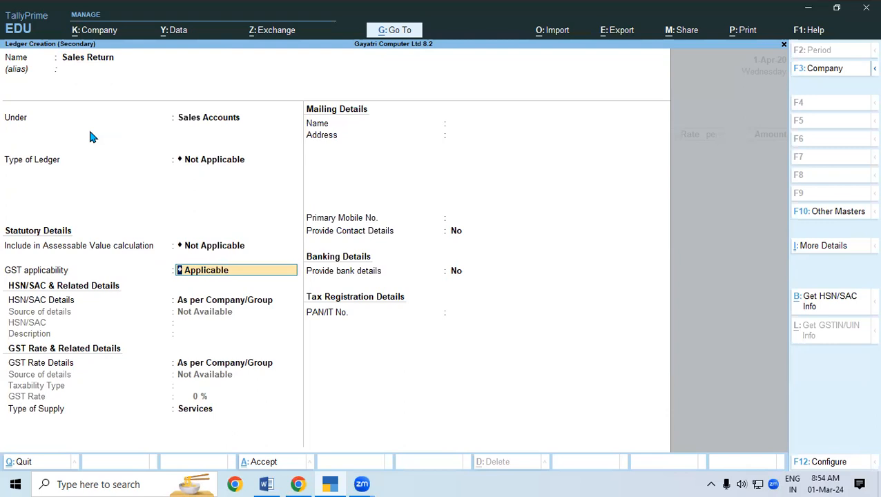
pyautogui.press('ctrl')
pyautogui.hotkey('ctrl', 'a')
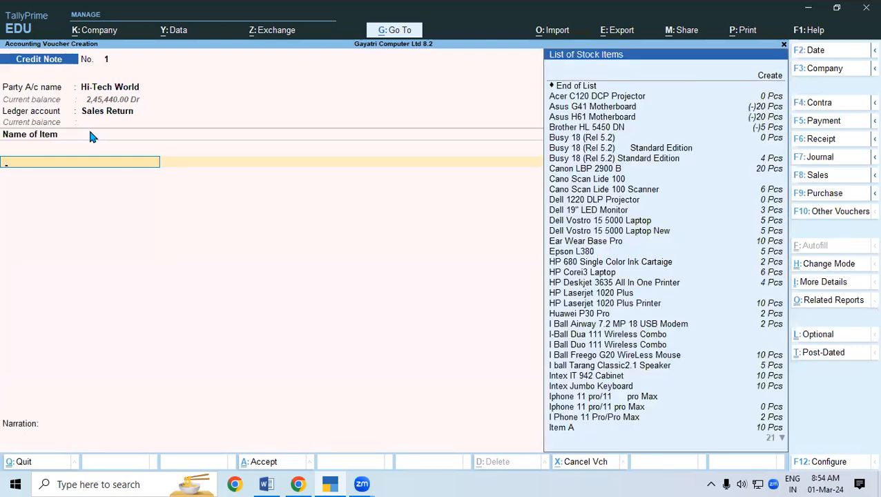
# Add the returned item Lenovo G56 Desktop with tracking number Not Applicable, godown Shop and a quantity of 2 Pcs
pyautogui.write('Le')
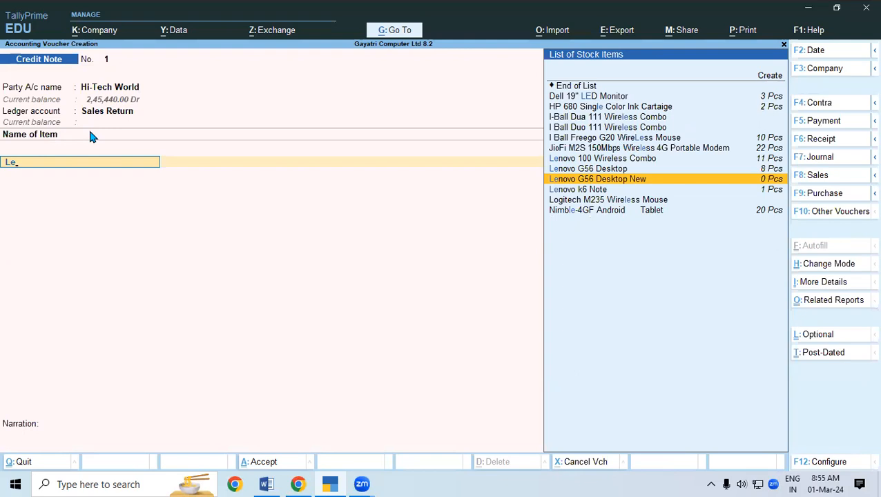
pyautogui.press('Up')
pyautogui.press('Return')
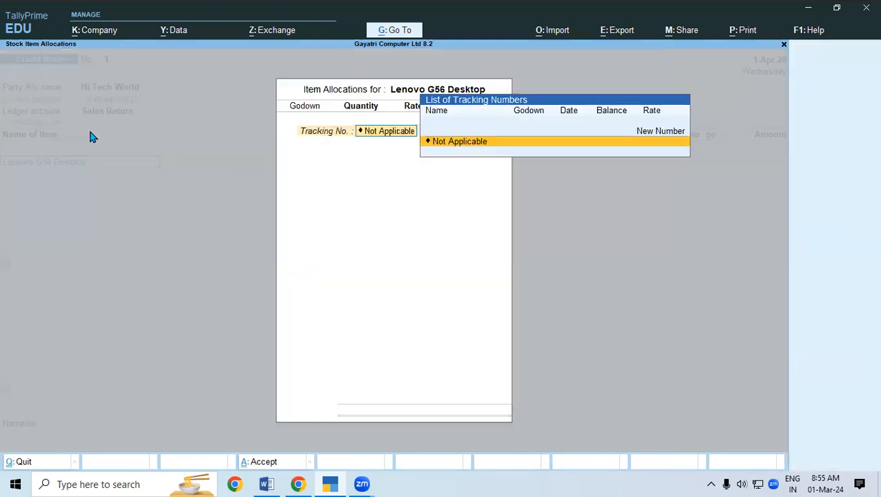
pyautogui.press('Return')
pyautogui.press('Return')
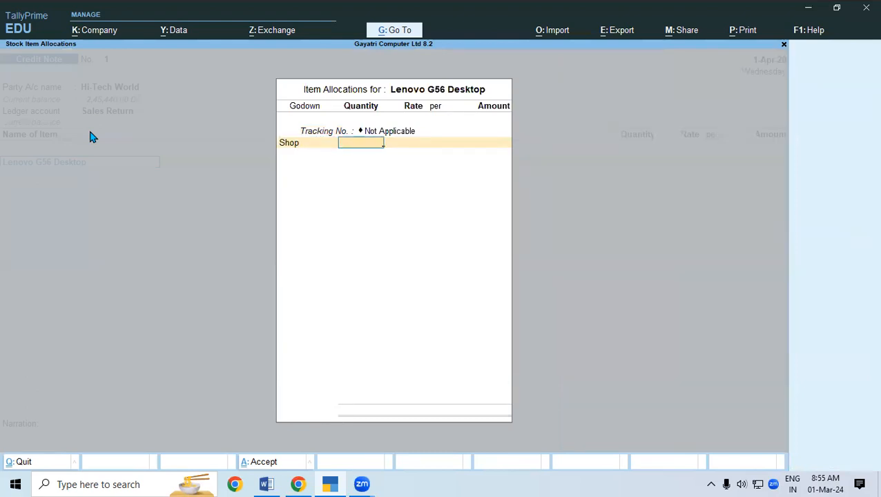
pyautogui.write('2')
pyautogui.press('Return')
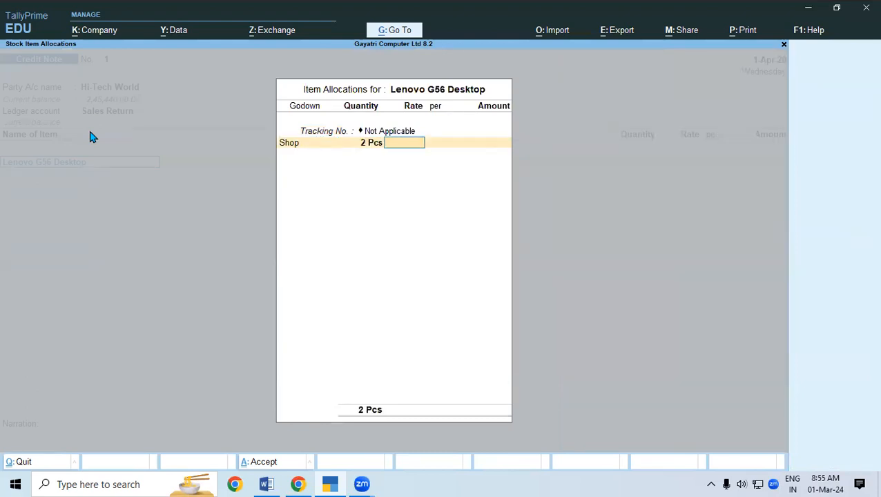
# Switch to the Word notes and read example 2 for the rate of the returned Lenovo G56 desktops
pyautogui.hotkey('alt', 'Tab')
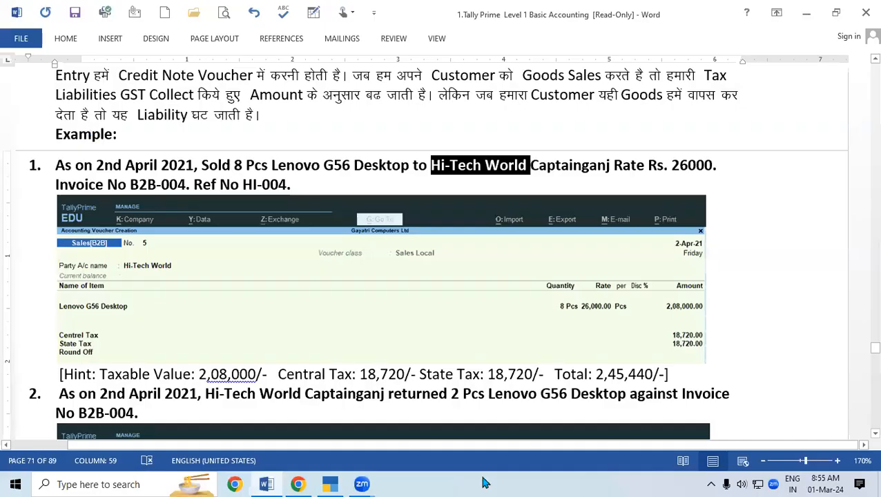
pyautogui.click(510, 285)
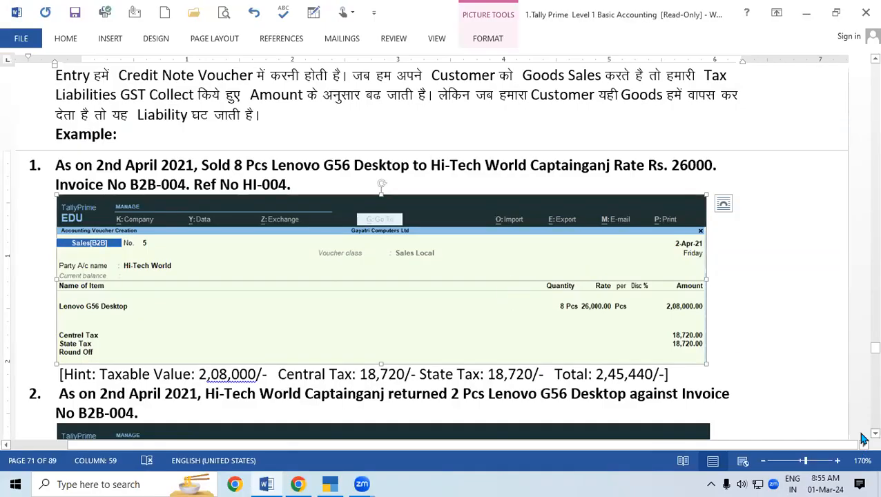
pyautogui.scroll(-1, 863, 437)
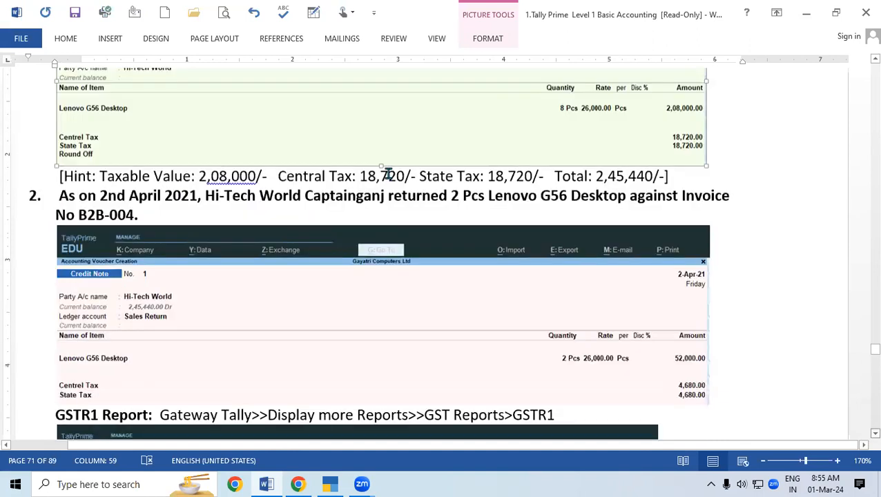
pyautogui.scroll(-1, 324, 169)
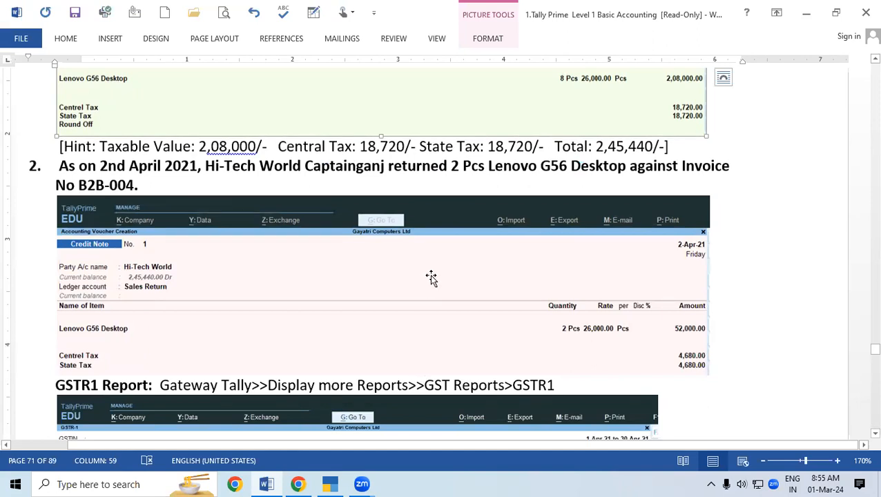
# Switch back to TallyPrime, set the returned desktops' rate to 26,000 per piece and finish the item entries
pyautogui.hotkey('alt', 'Tab')
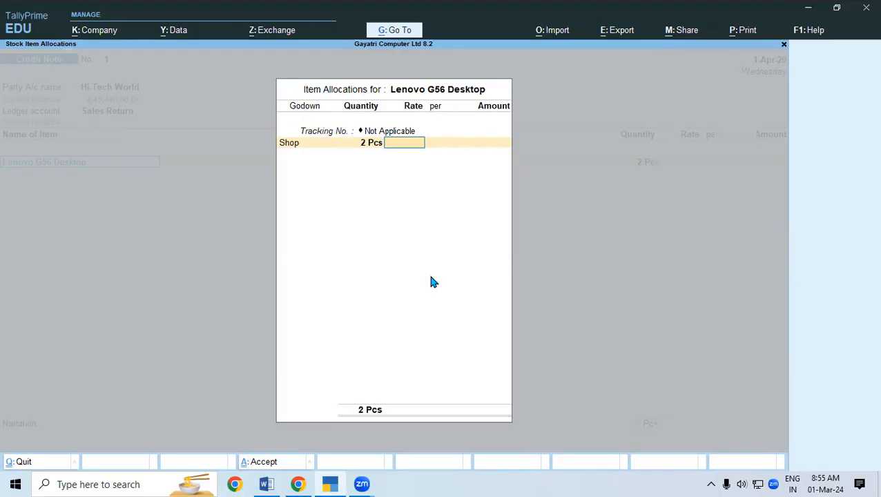
pyautogui.write('2650')
pyautogui.press('BackSpace')
pyautogui.press('BackSpace')
pyautogui.write('000')
pyautogui.press('Return')
pyautogui.press('Return')
pyautogui.press('Return')
pyautogui.press('Return')
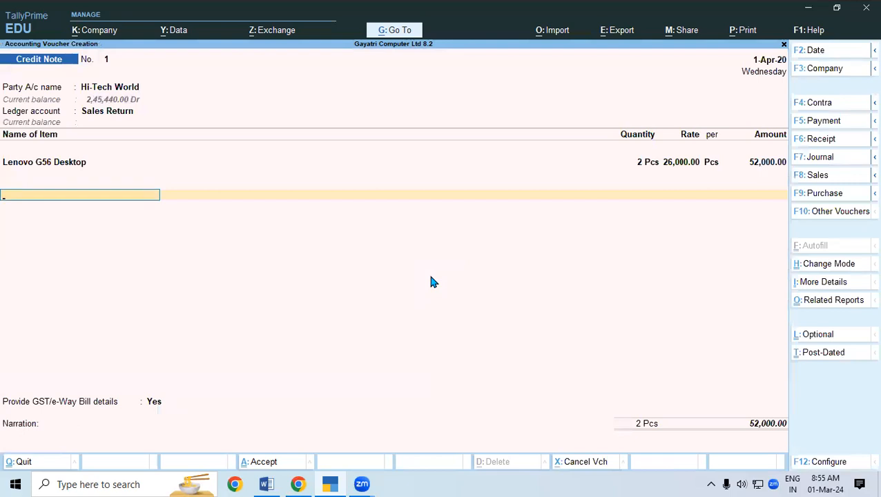
# Add the Central Tax and State Tax ledgers to the credit note and set Provide GST/e-Way Bill details to No
pyautogui.write('Ce')
pyautogui.press('Return')
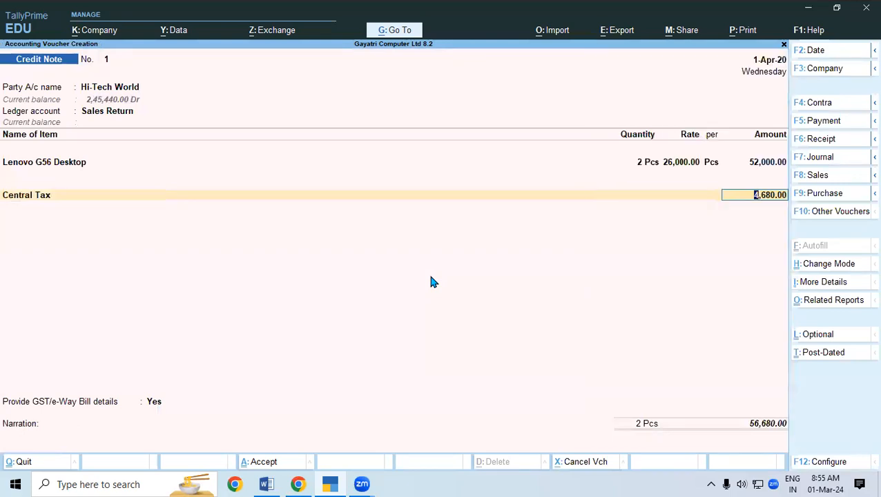
pyautogui.press('Return')
pyautogui.write('St')
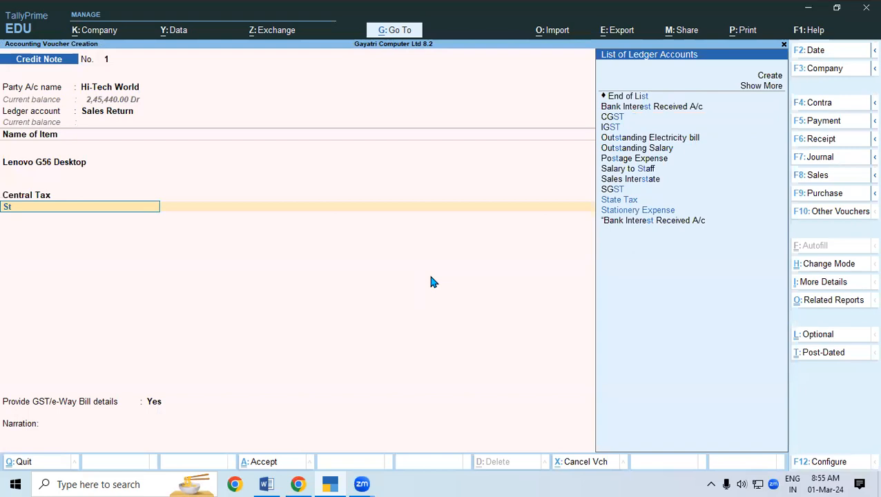
pyautogui.press('Return')
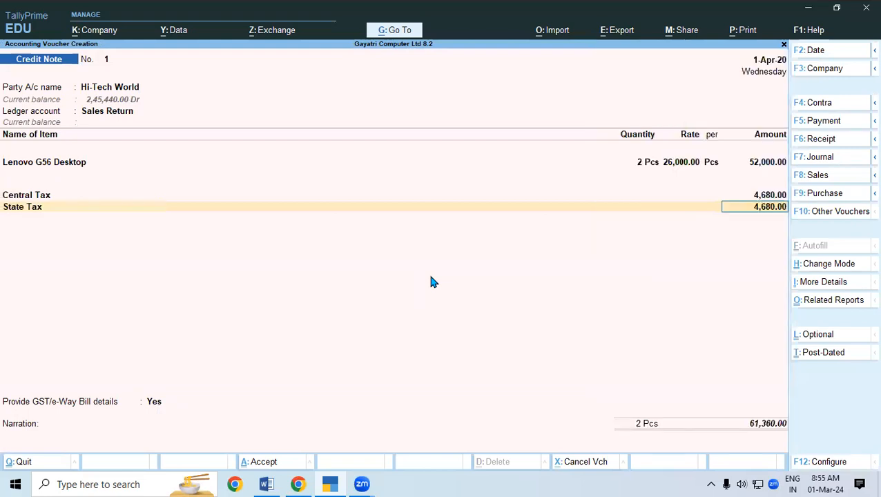
pyautogui.press('Return')
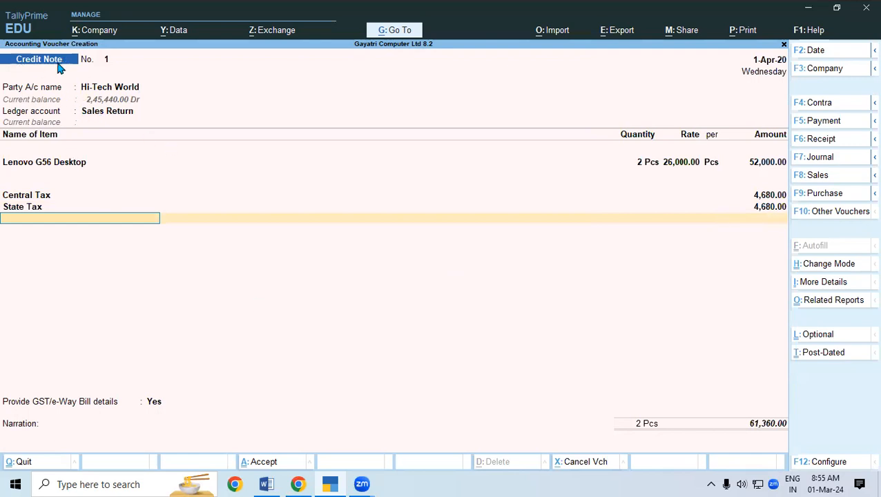
pyautogui.click(156, 405)
pyautogui.press('n')
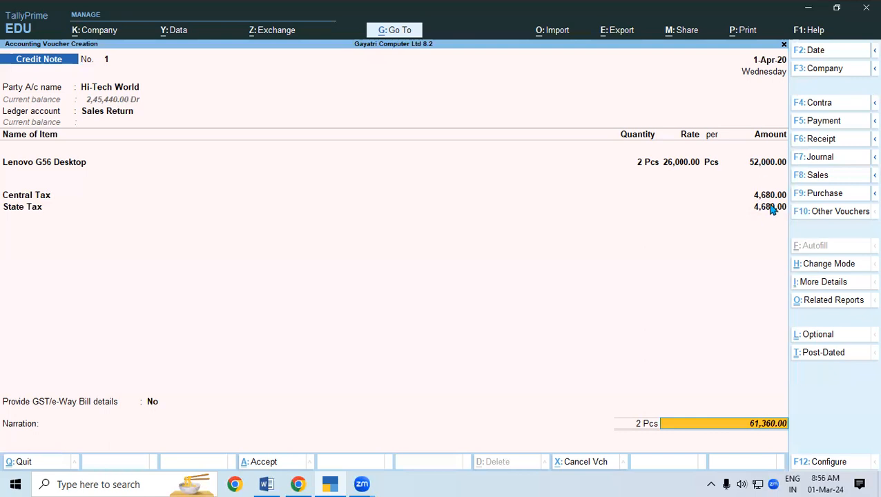
# Adjust the credit note as Agst Ref against pending bill B2B-005 and save the voucher without a narration
pyautogui.click(280, 467)
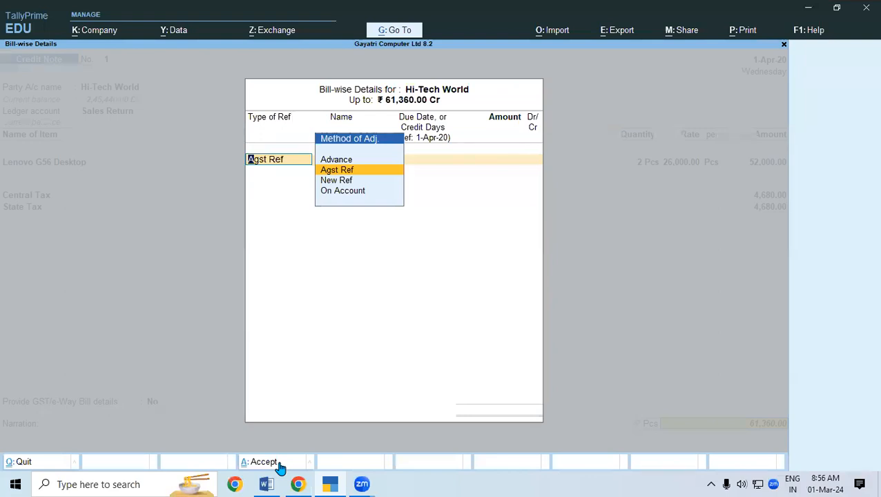
pyautogui.press('Return')
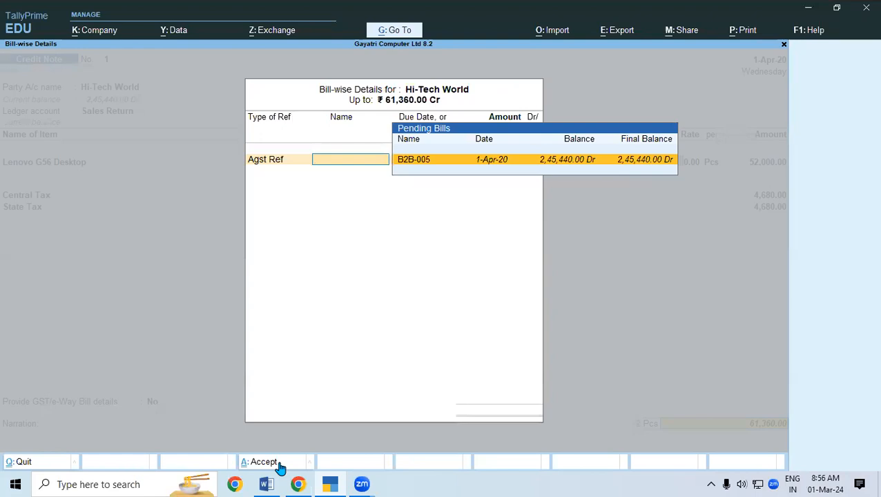
pyautogui.press('Return')
pyautogui.click(281, 468)
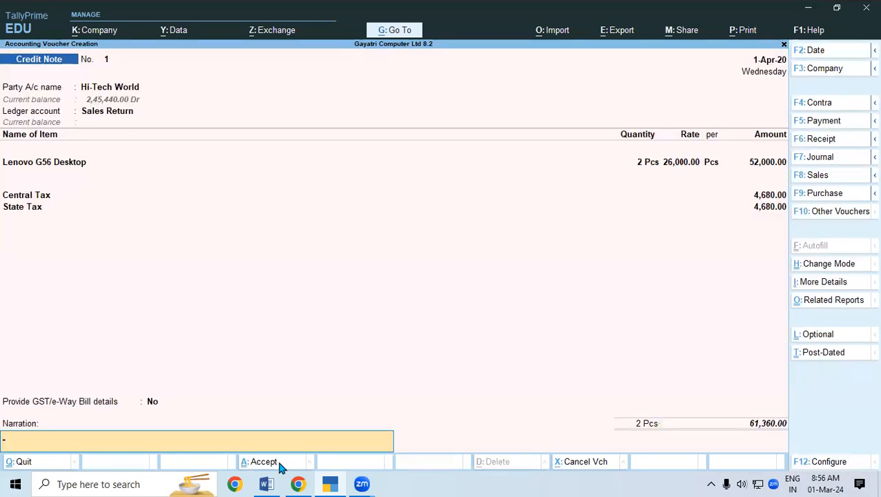
pyautogui.click(280, 468)
pyautogui.click(280, 468)
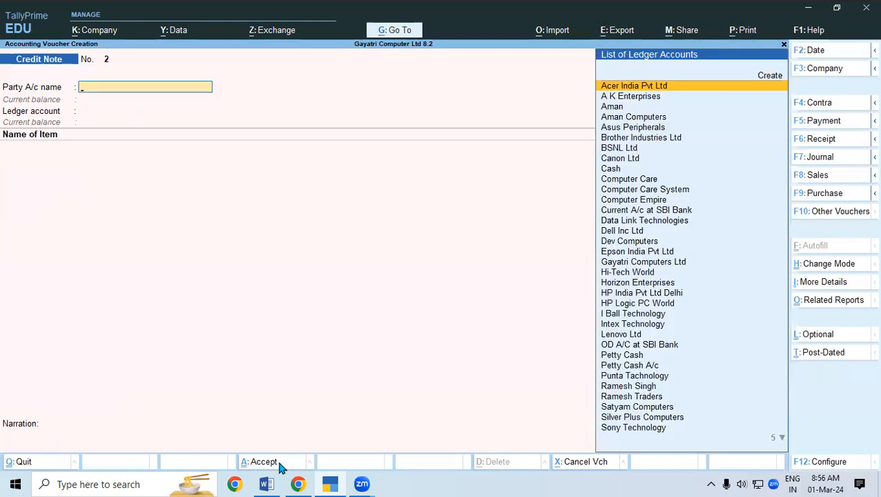
# Leave voucher entry and open the GSTR-1 report from the GST reports
pyautogui.press('Escape')
pyautogui.press('Down')
pyautogui.press('Down')
pyautogui.press('Down')
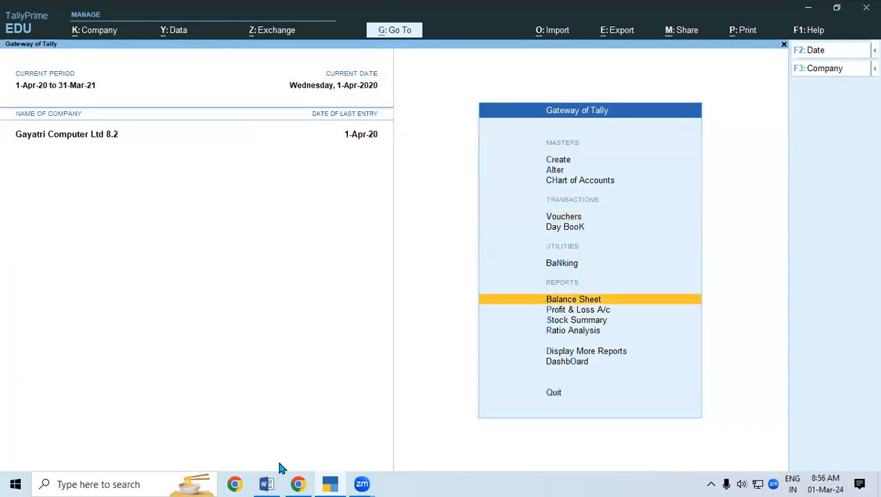
pyautogui.press('Down')
pyautogui.press('Down')
pyautogui.press('Down')
pyautogui.press('Down')
pyautogui.press('Return')
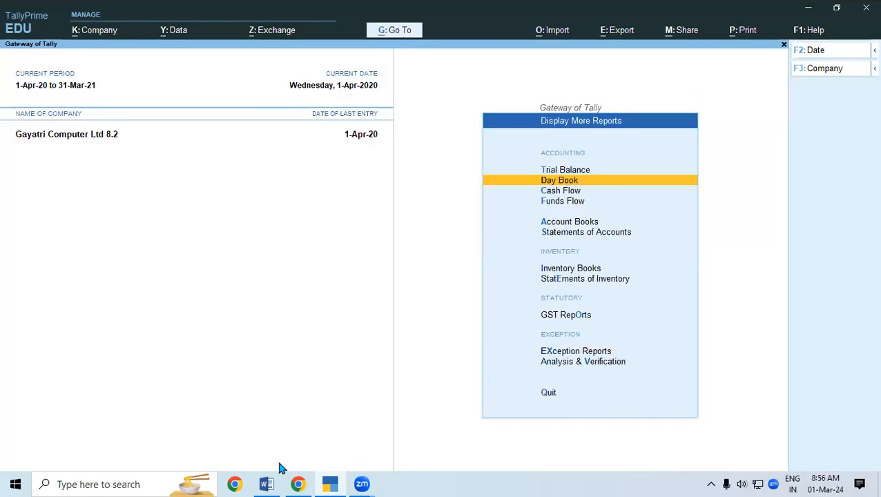
pyautogui.press('o')
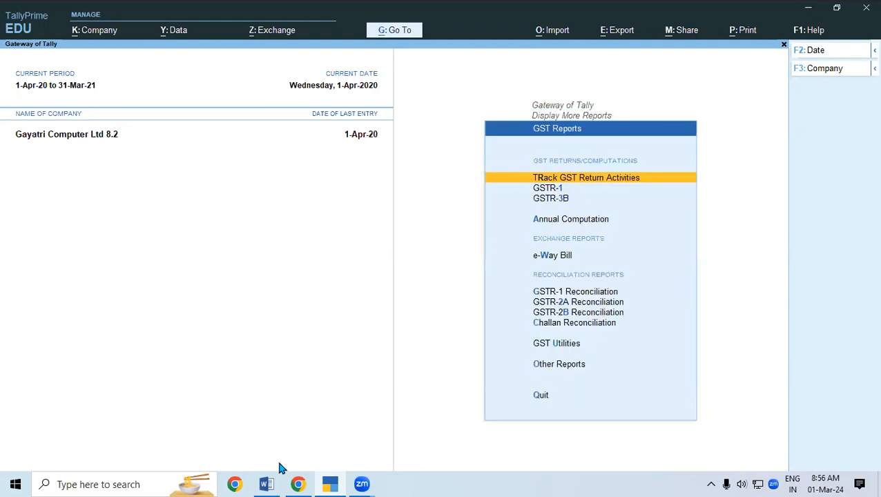
pyautogui.press('1')
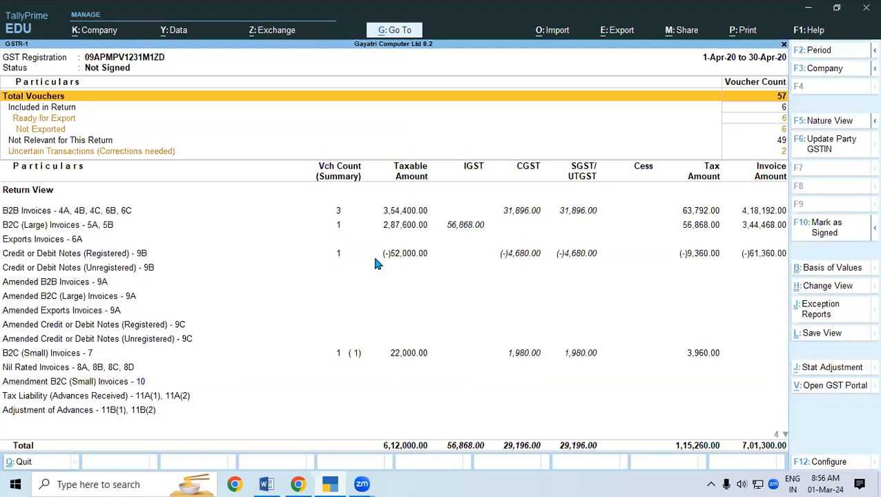
# Compare the Credit or Debit Notes (Registered) - 9B row with the B2B Invoices row in GSTR-1, then close the report
pyautogui.click(200, 258)
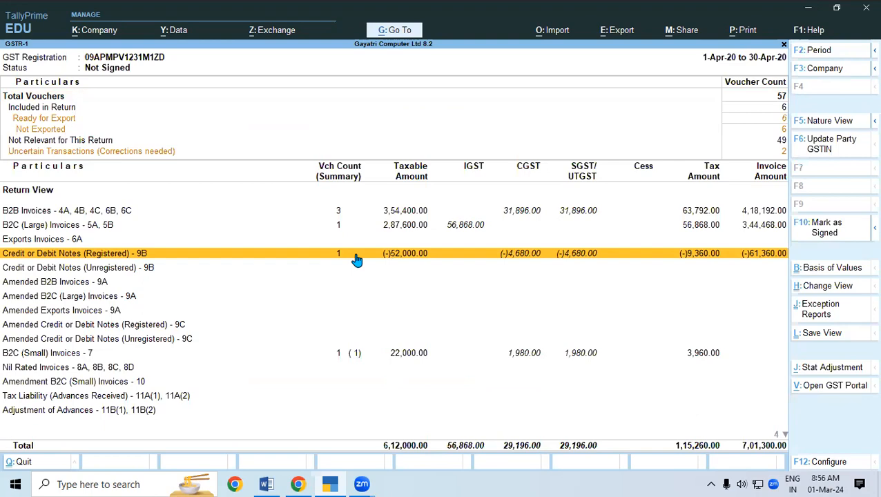
pyautogui.click(528, 77)
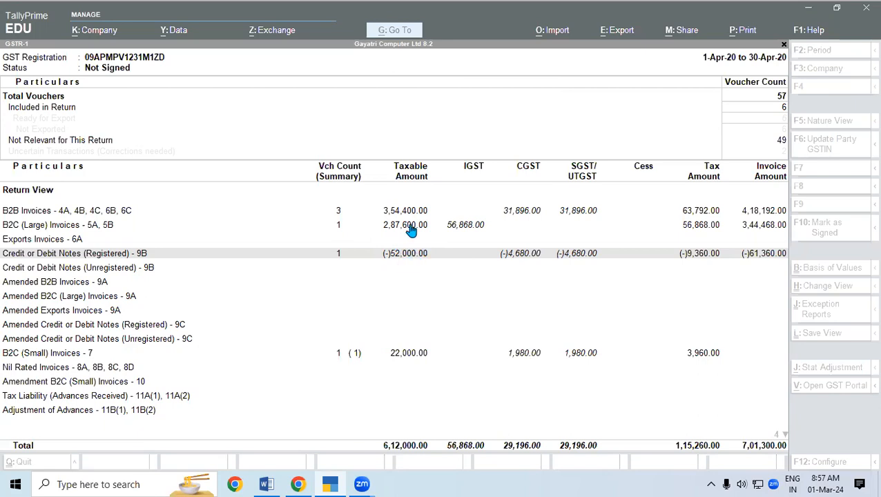
pyautogui.click(523, 215)
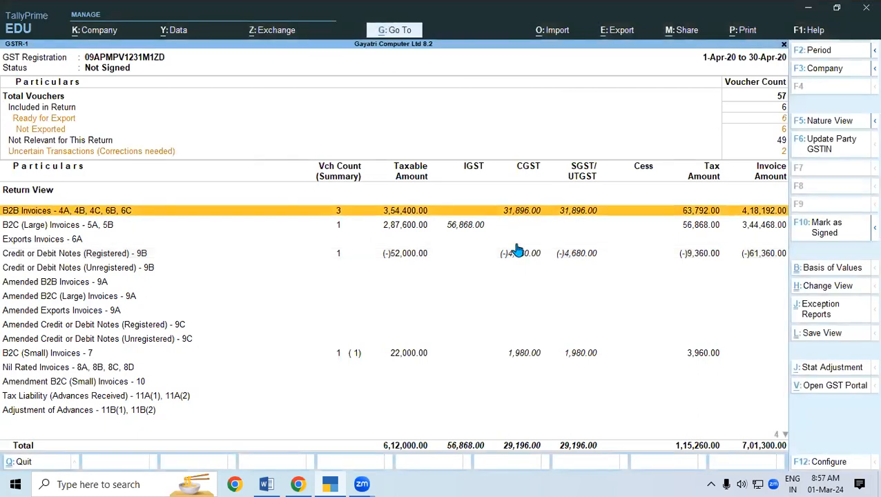
pyautogui.click(516, 254)
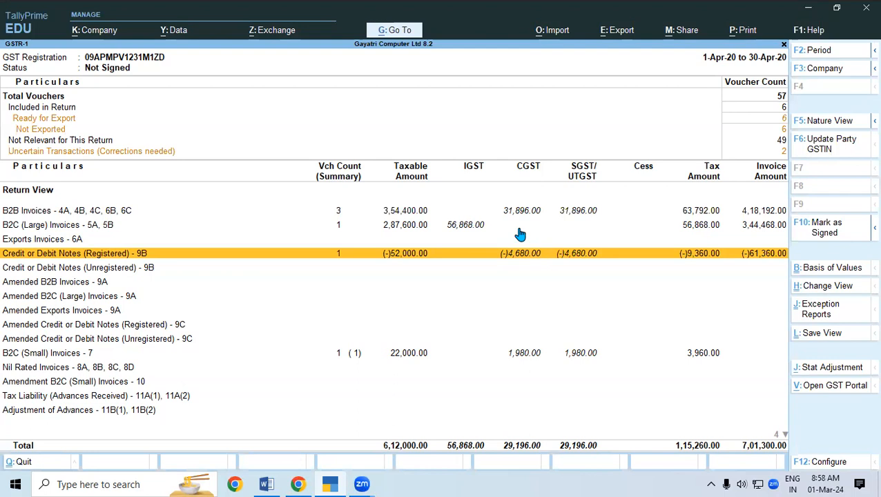
pyautogui.press('Escape')
pyautogui.press('Escape')
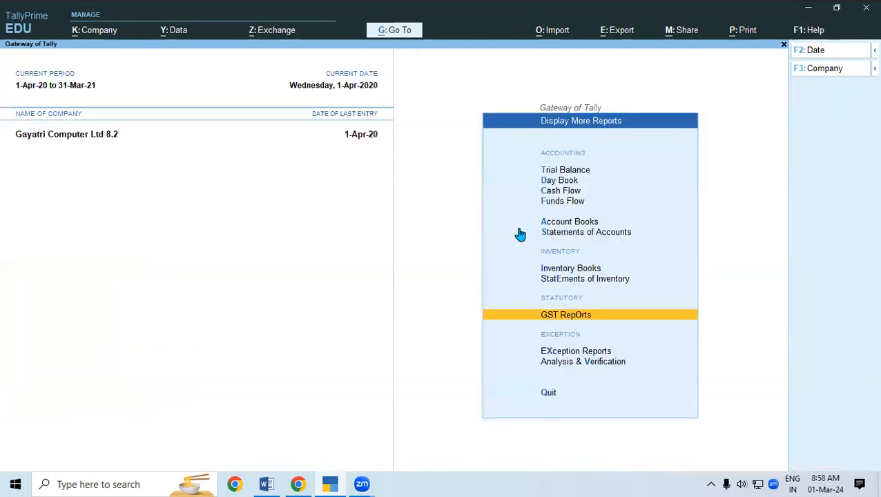